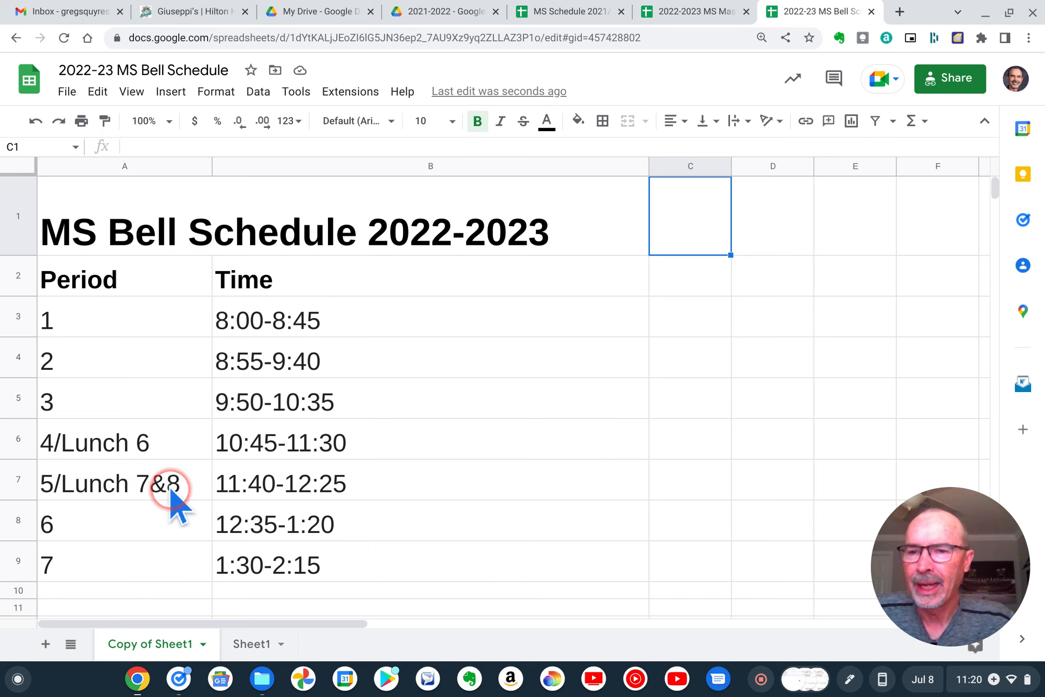
left_click(117, 443)
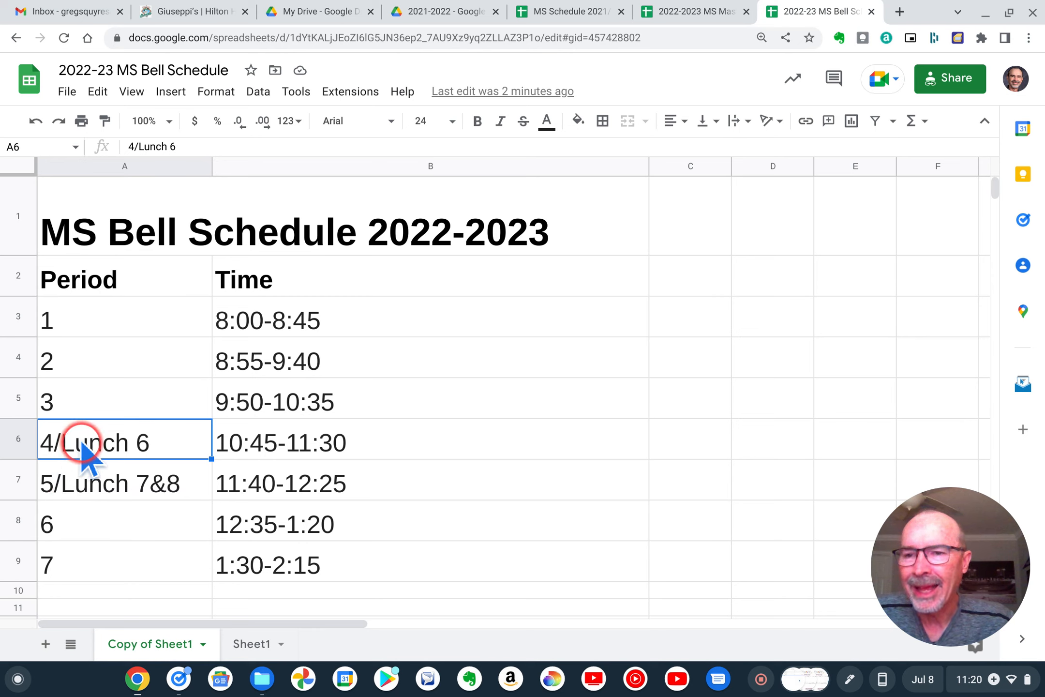
double_click(65, 445)
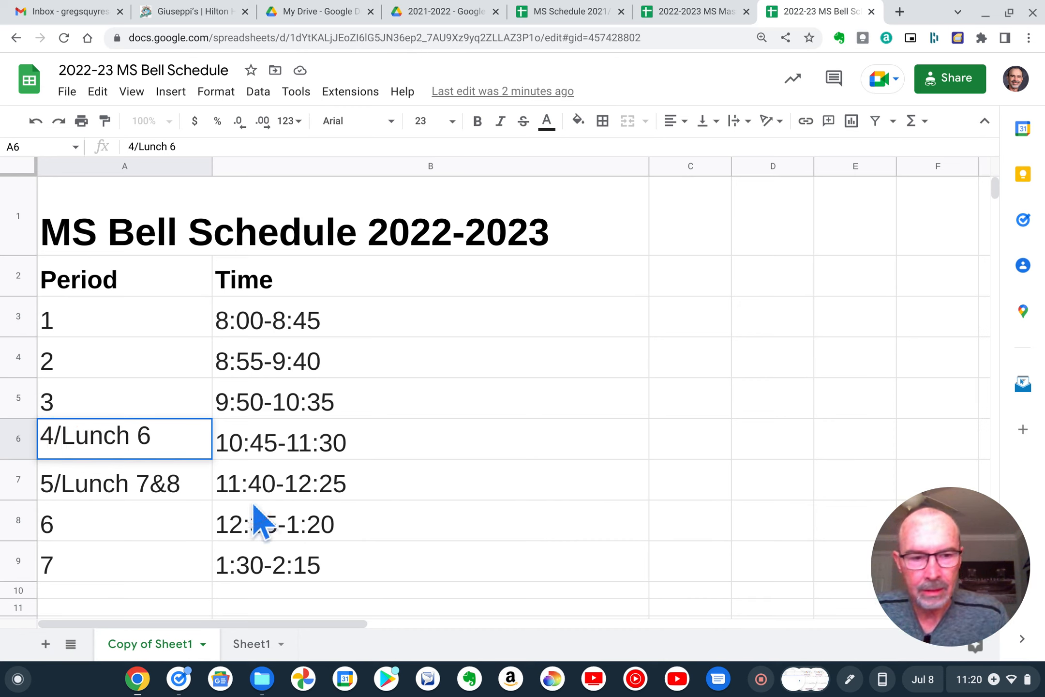
key("Return")
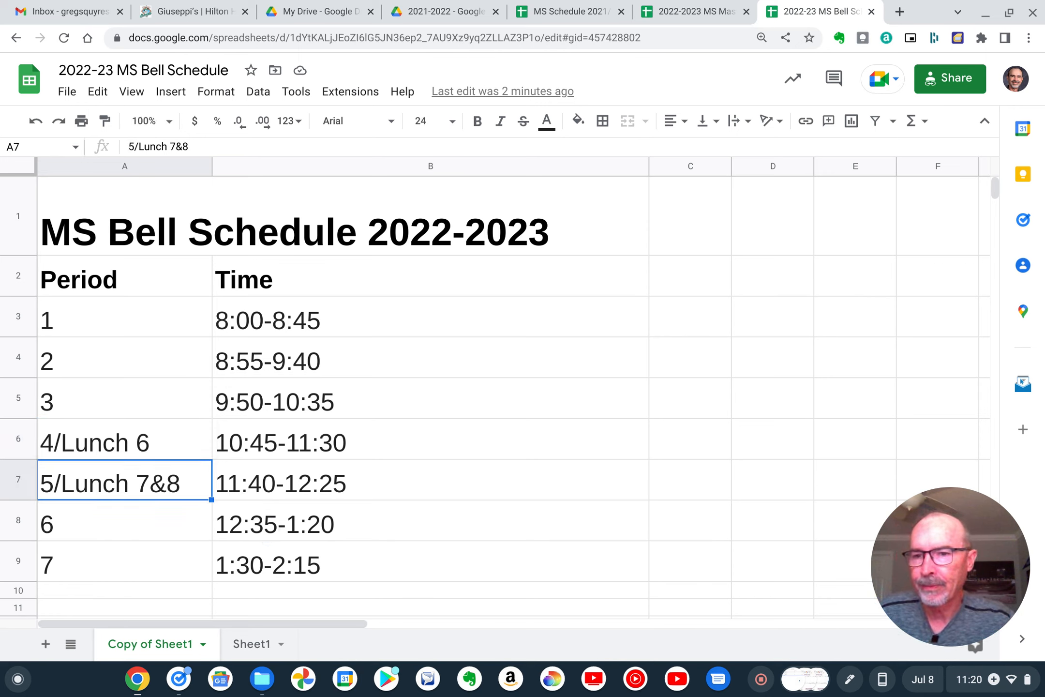
Step: Replace the slash in cell A6 with a line break so that "Lunch 6" sits on its own line below 4
left_click(141, 444)
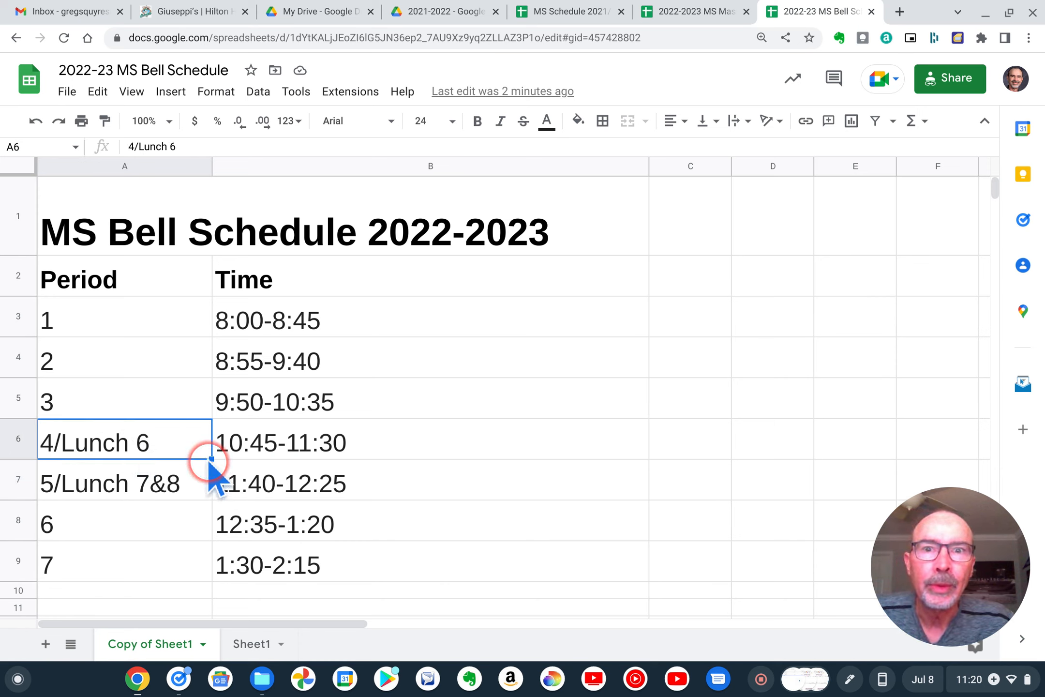
double_click(62, 444)
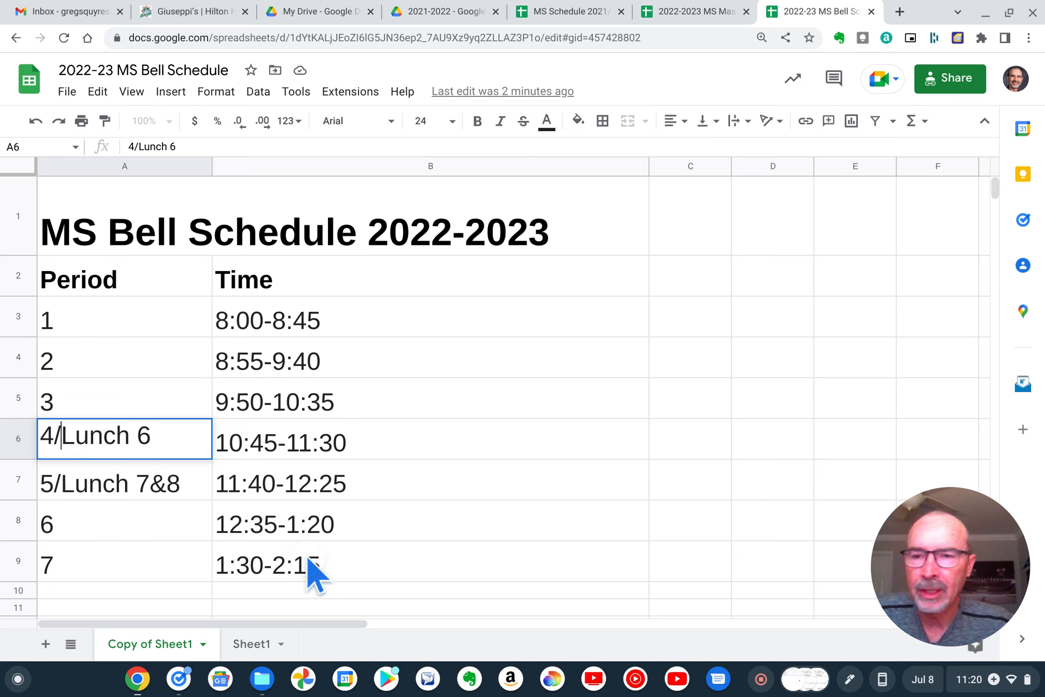
key("BackSpace")
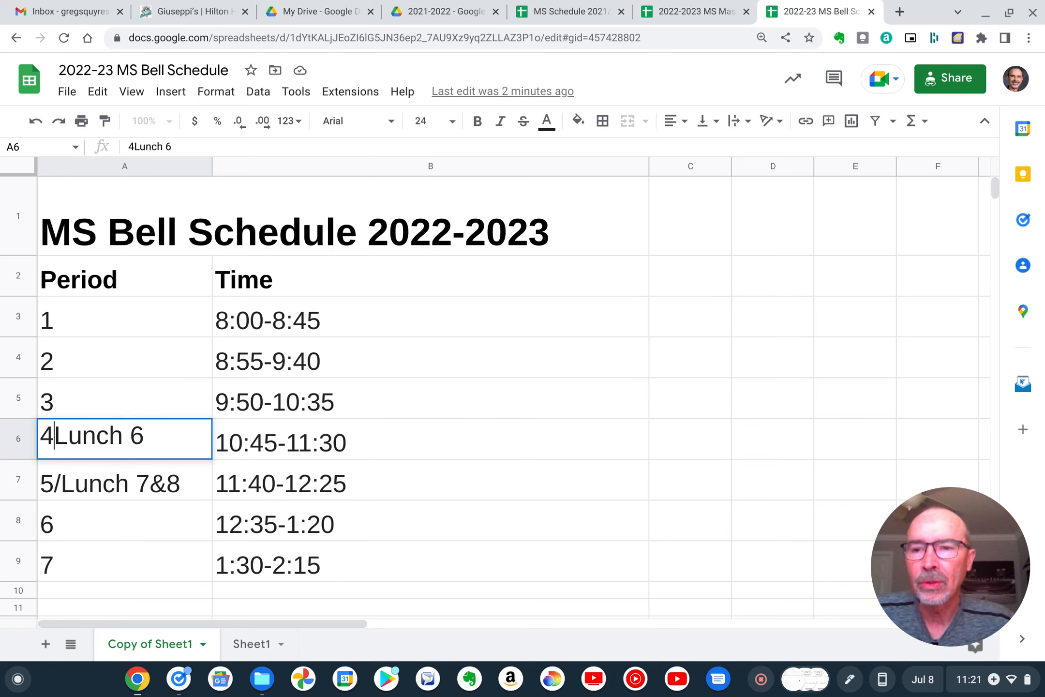
key("ctrl+Return")
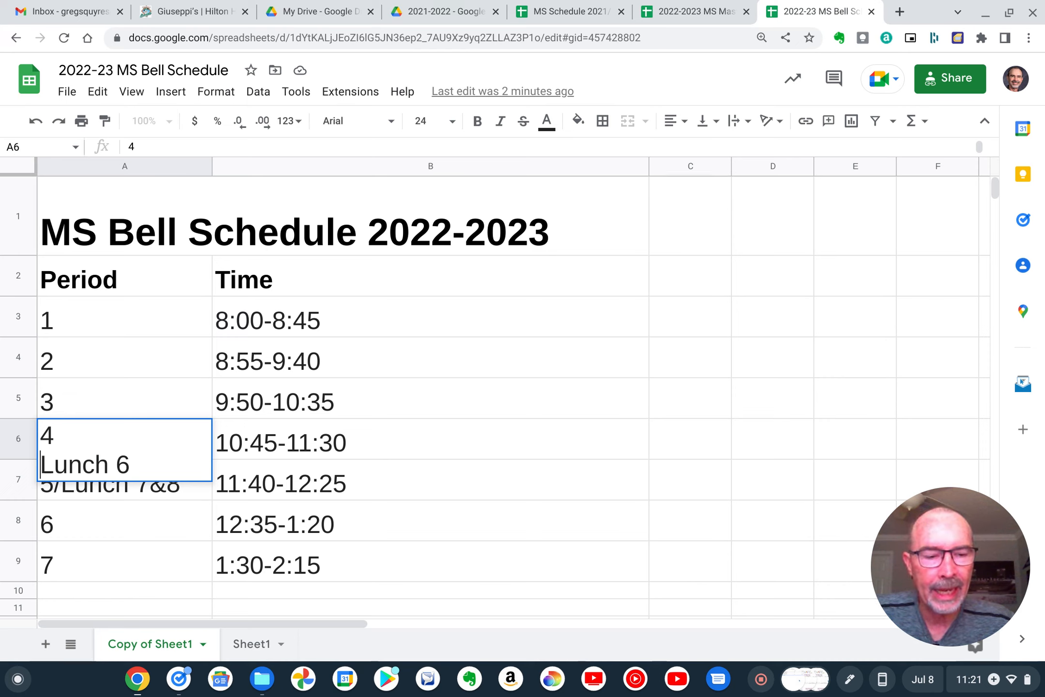
key("Return")
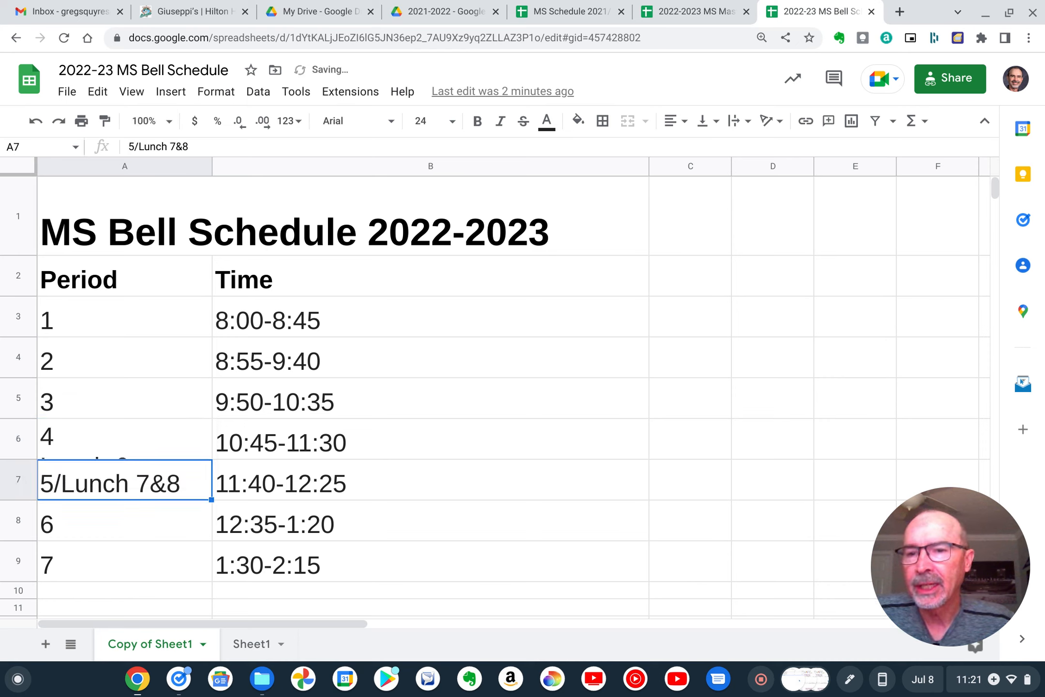
left_click(552, 589)
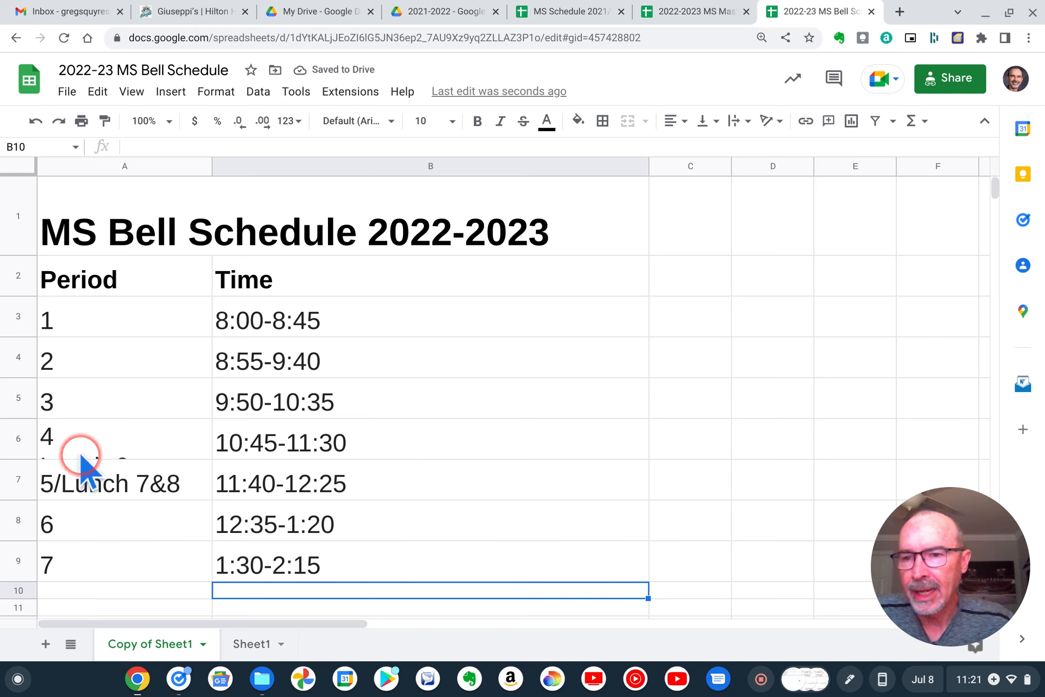
Step: Replace the slash in cell A7 with a line break so that "Lunch 7&8" sits on its own line below 5
left_click(82, 475)
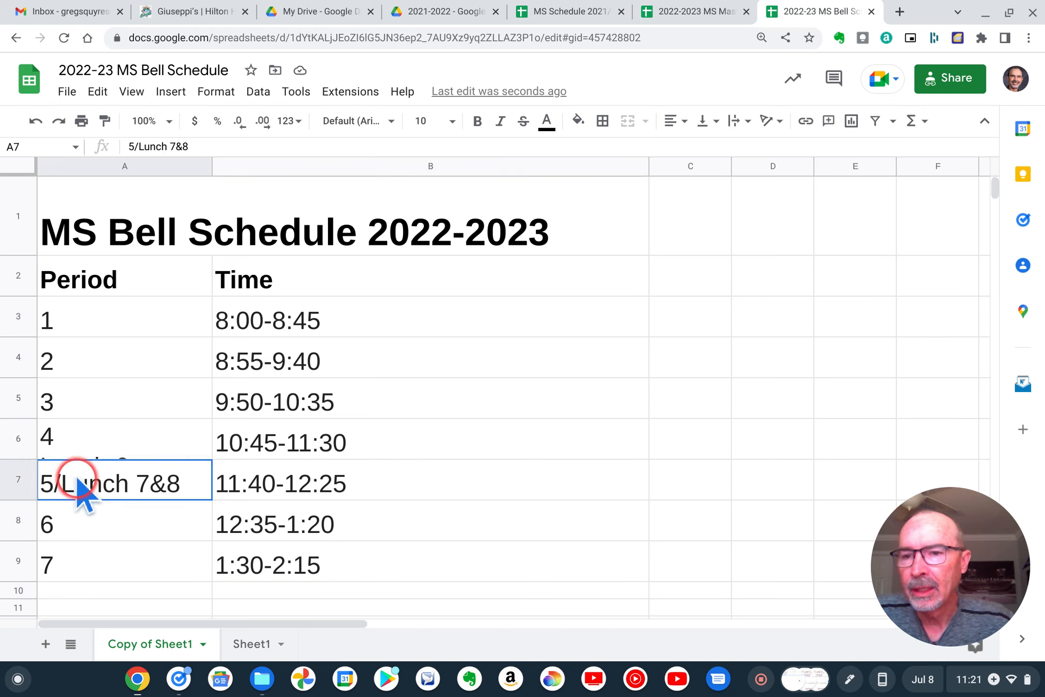
double_click(72, 479)
left_click(66, 479)
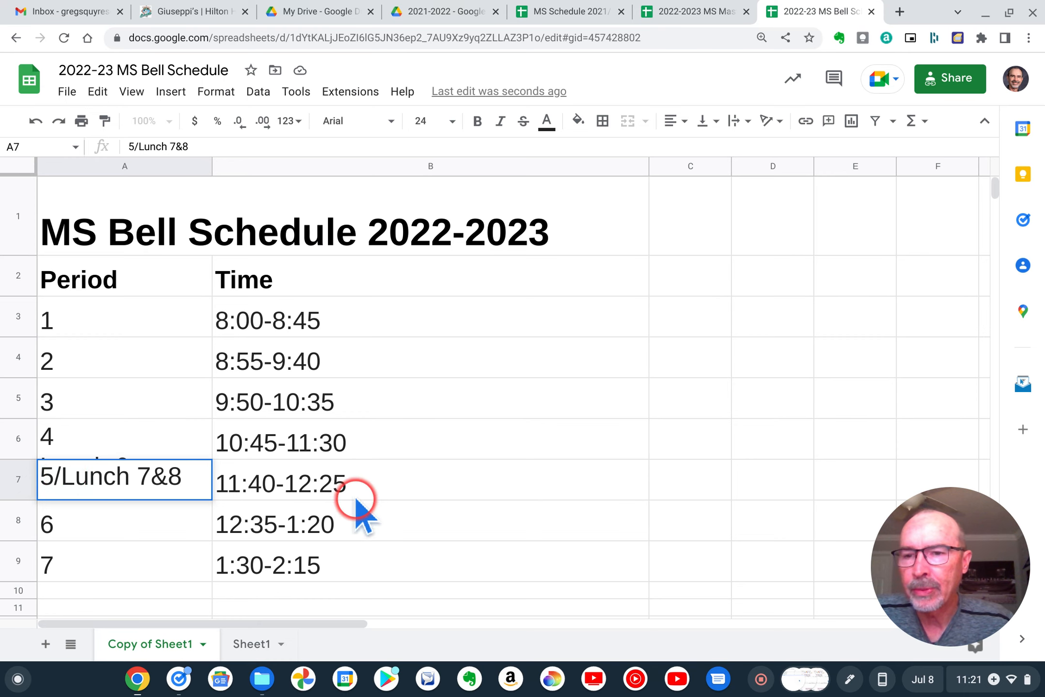
key("BackSpace")
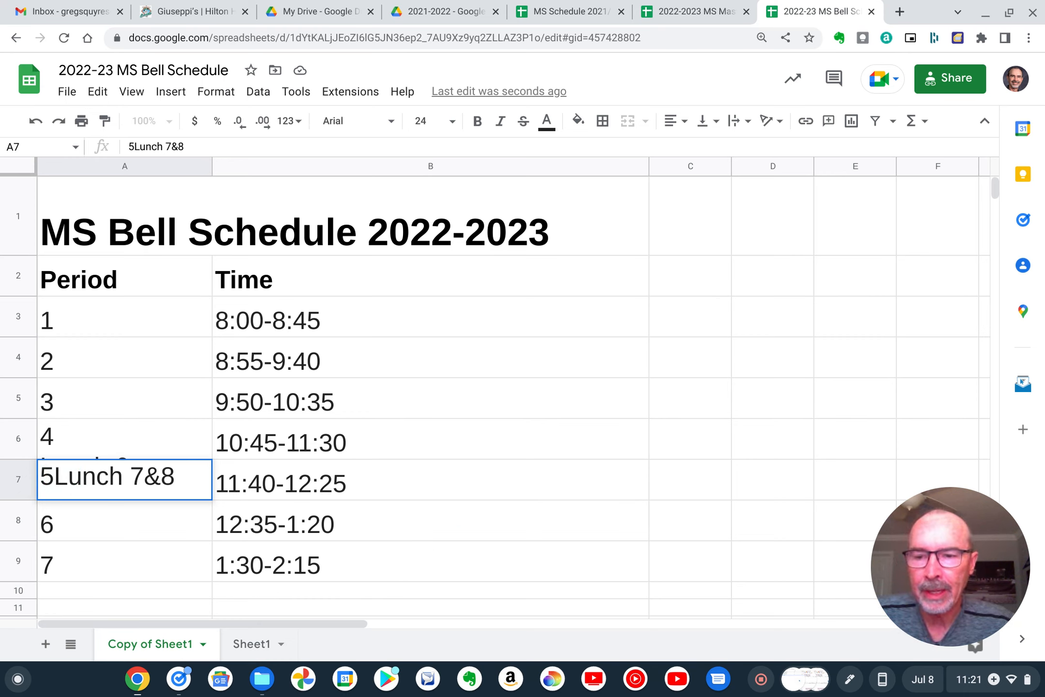
key("ctrl+Return")
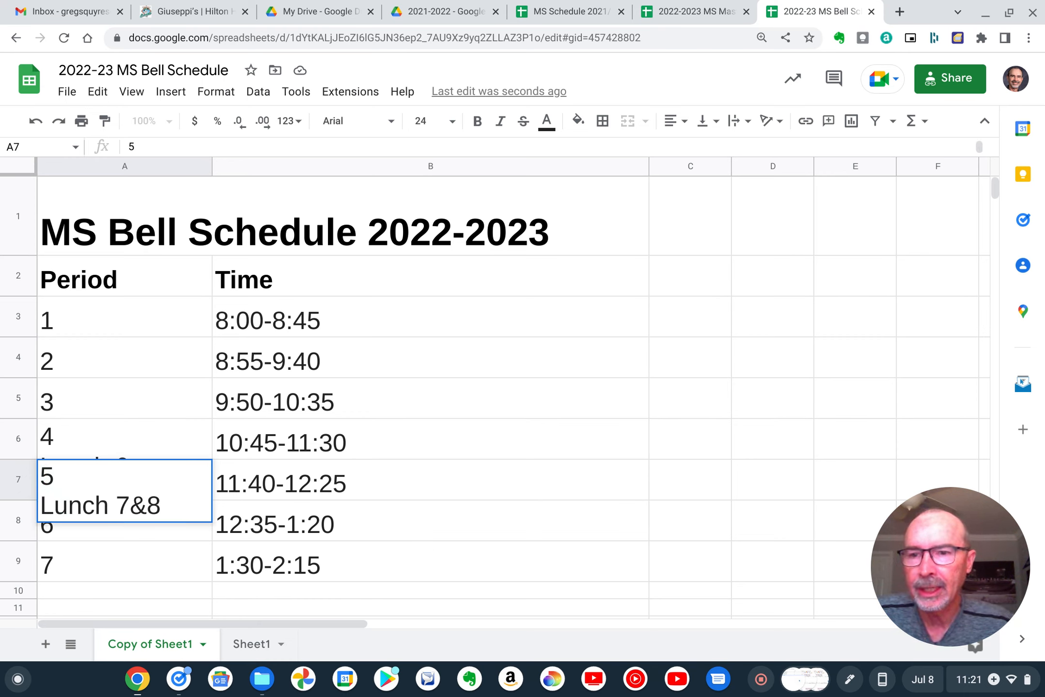
left_click(579, 517)
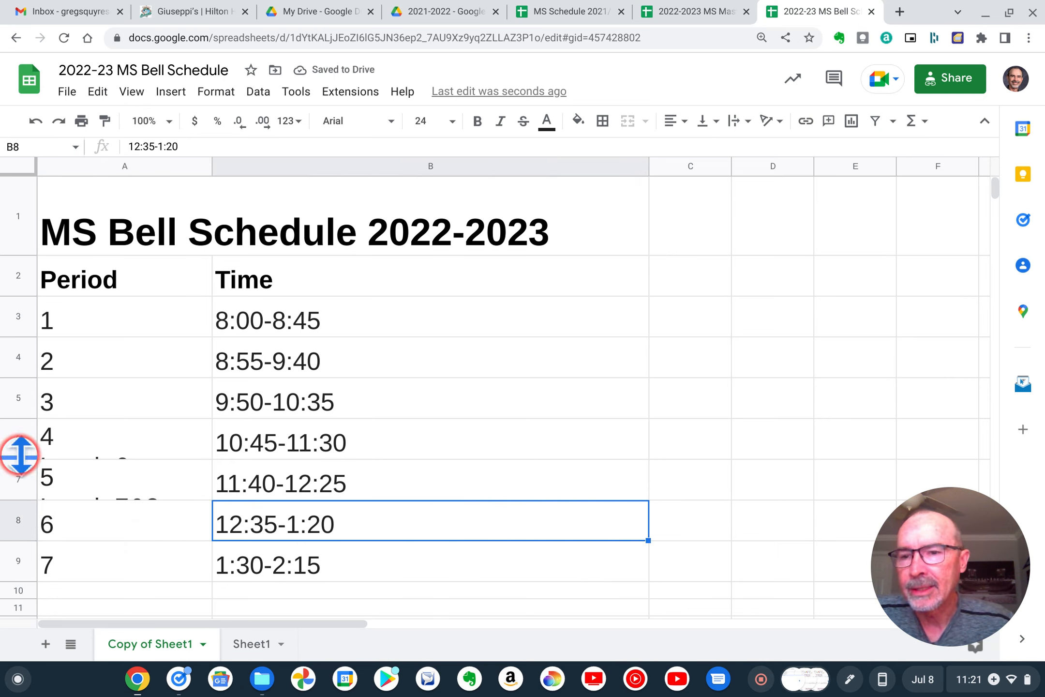
Step: Increase the heights of rows 6 and 7 so that both text lines fit in each period cell
left_click_drag(18, 454, 21, 562)
left_click(144, 468)
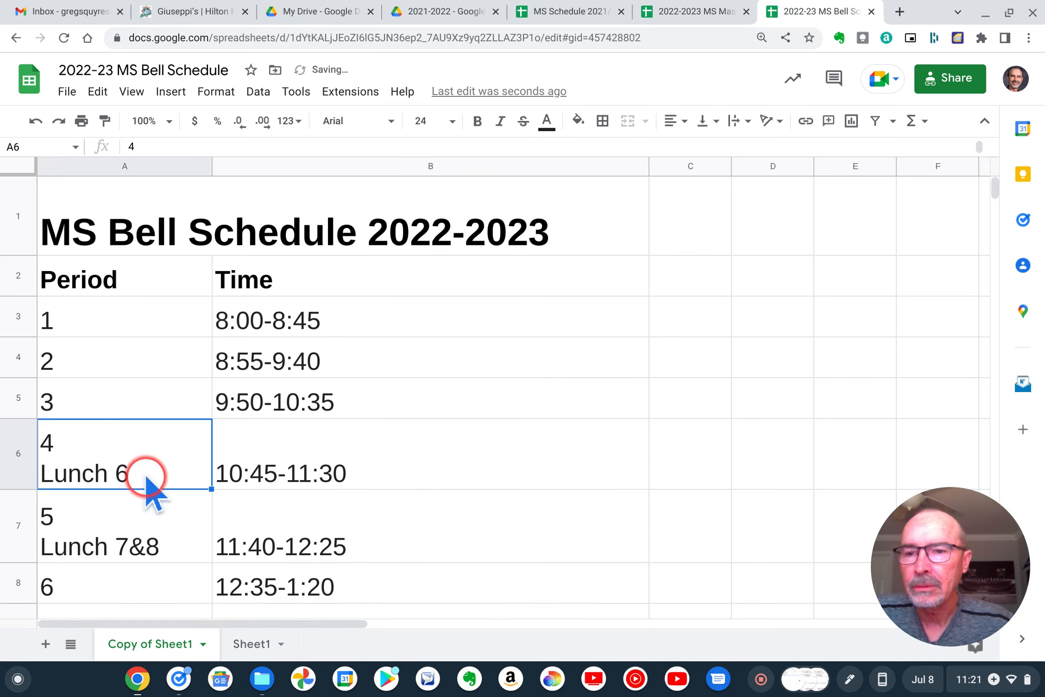
Step: Set only the "Lunch 6" text in cell A6 to font size 12
double_click(119, 475)
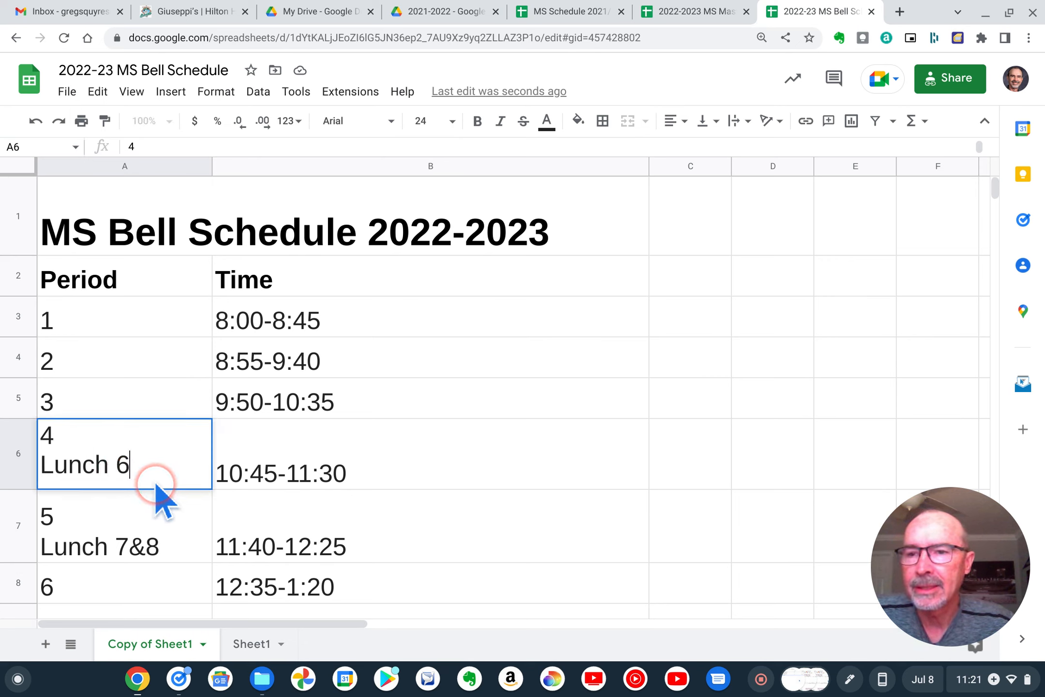
left_click_drag(148, 469, 32, 462)
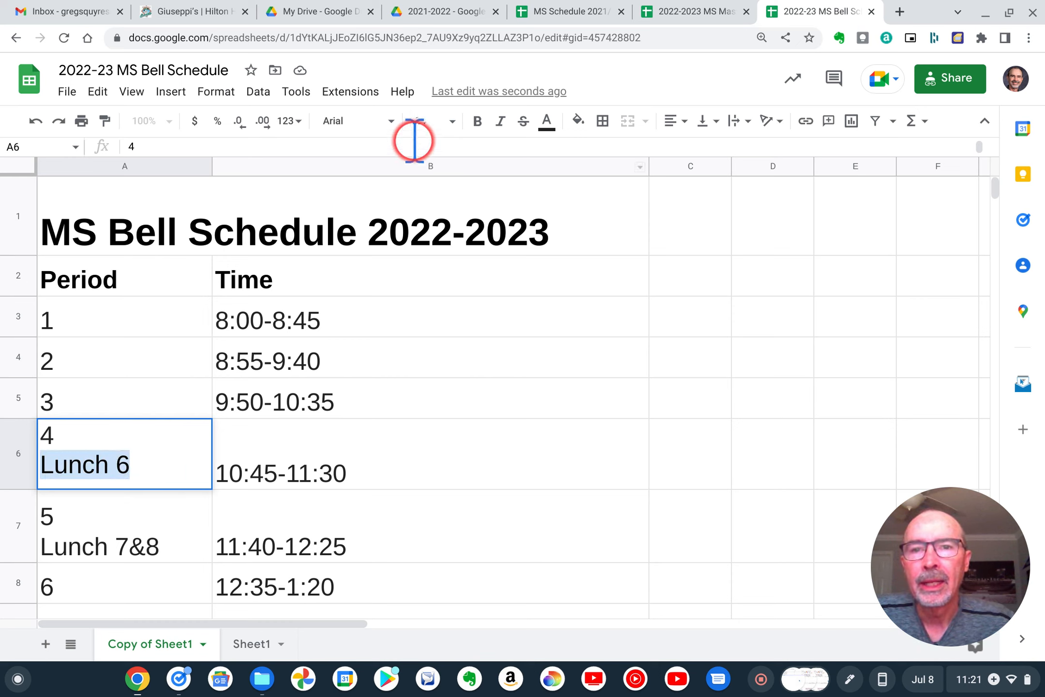
left_click(422, 123)
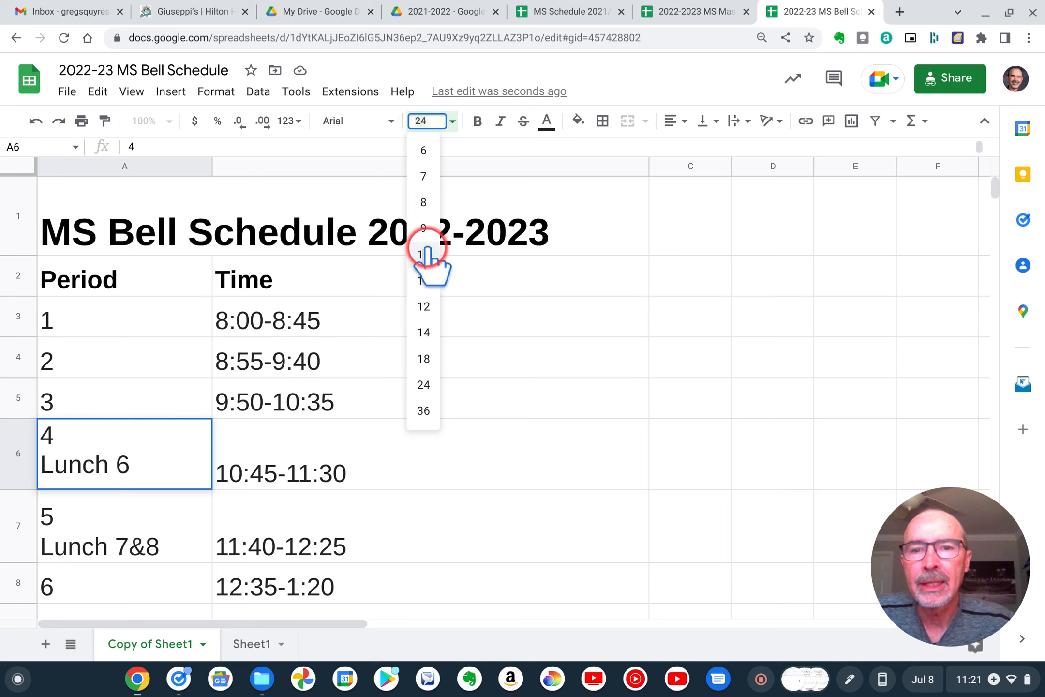
left_click(424, 308)
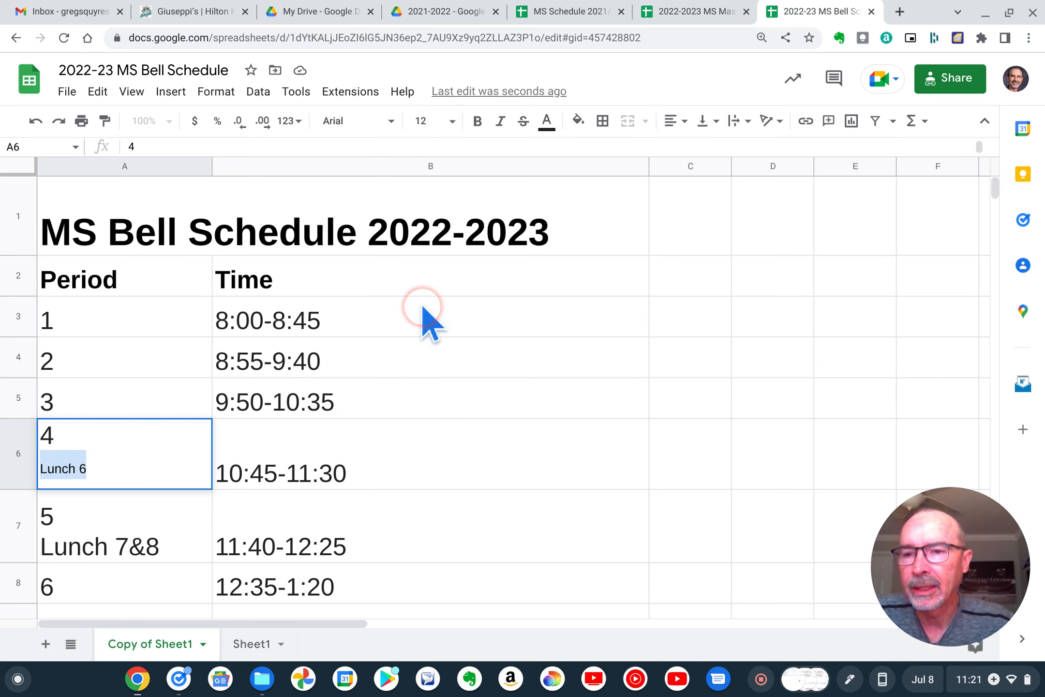
left_click(589, 485)
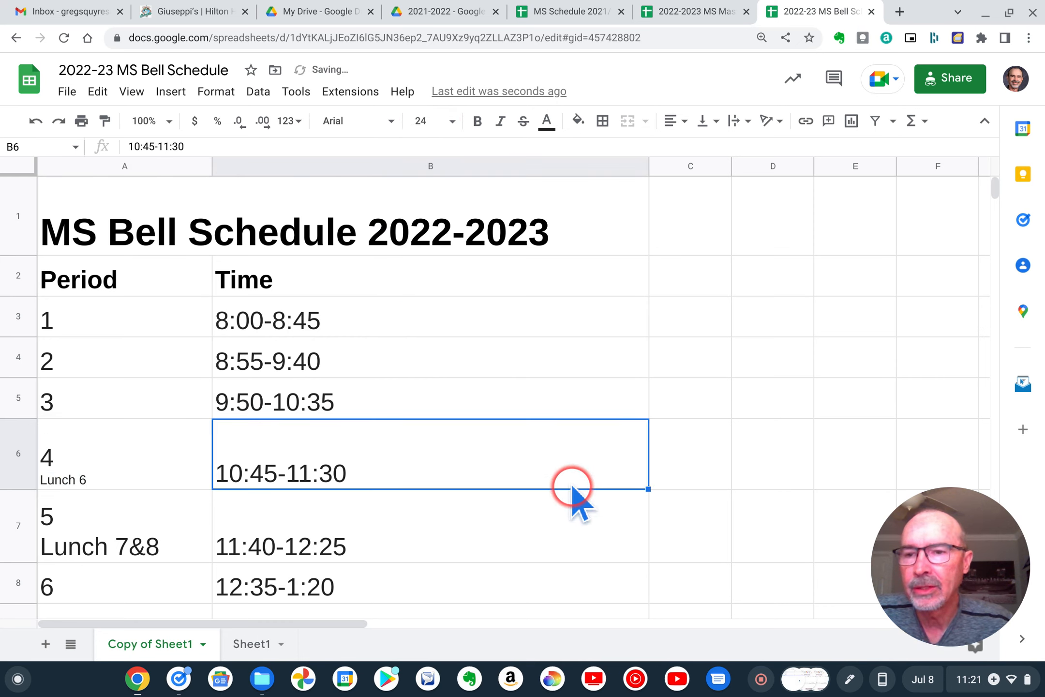
left_click(145, 546)
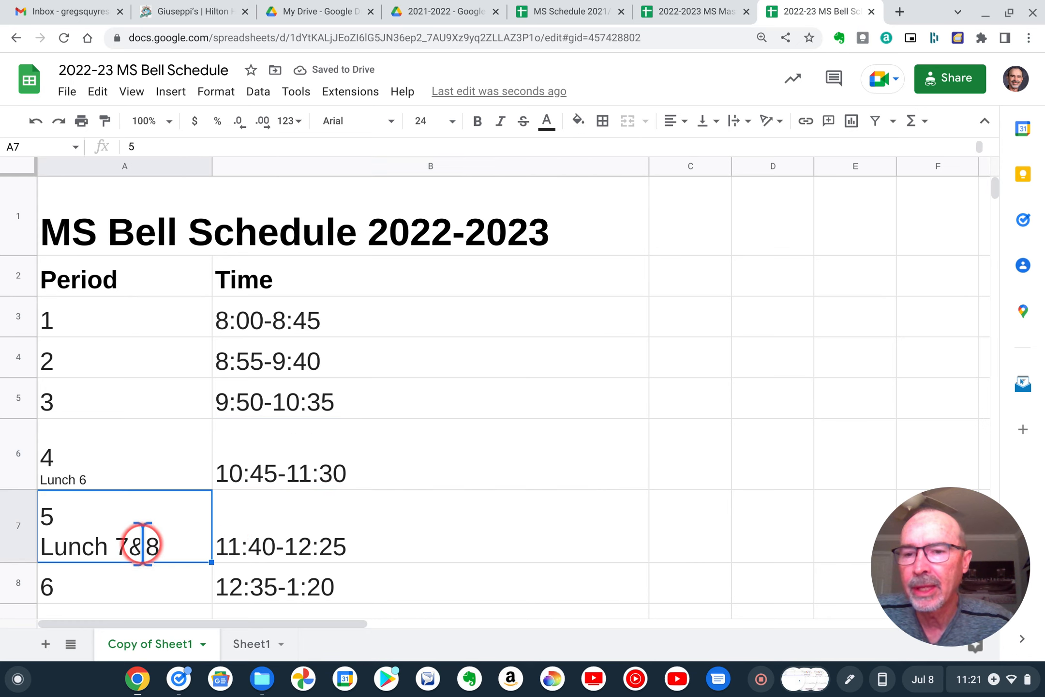
double_click(152, 537)
left_click_drag(168, 537, 27, 536)
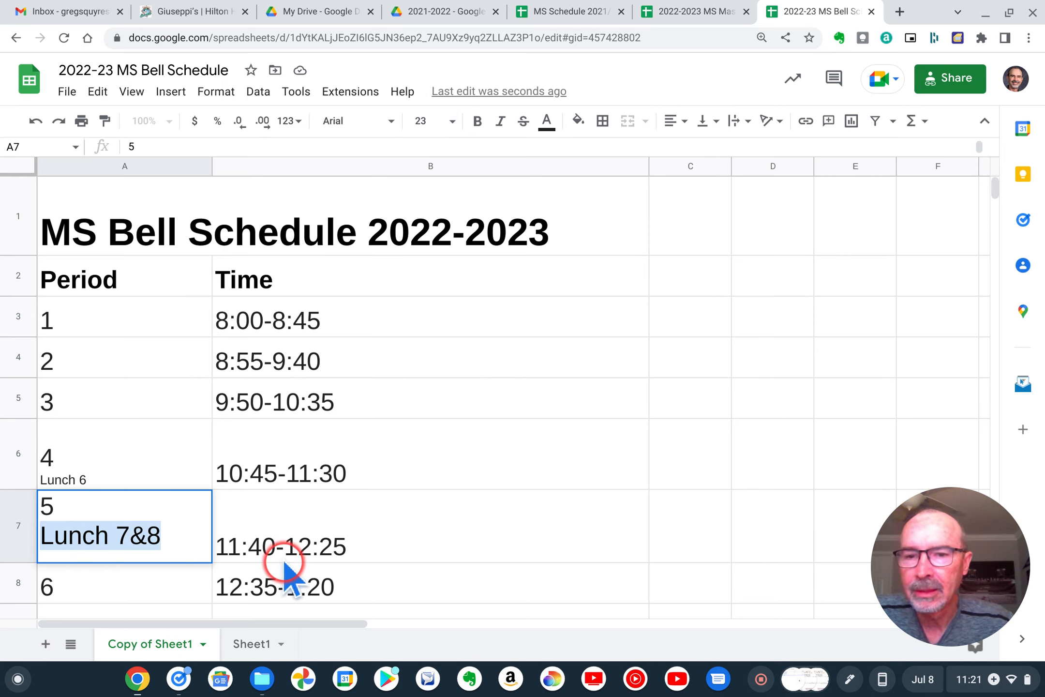
left_click(295, 546)
double_click(319, 549)
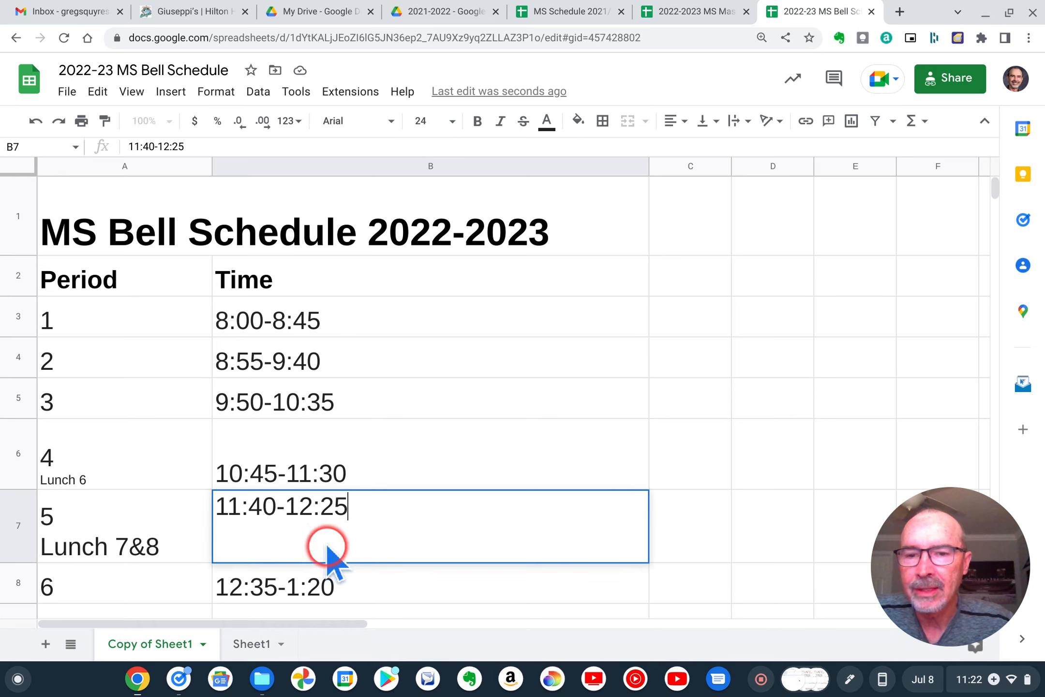
Step: Set only the "Lunch 7&8" text in cell A7 to font size 12
left_click(52, 517)
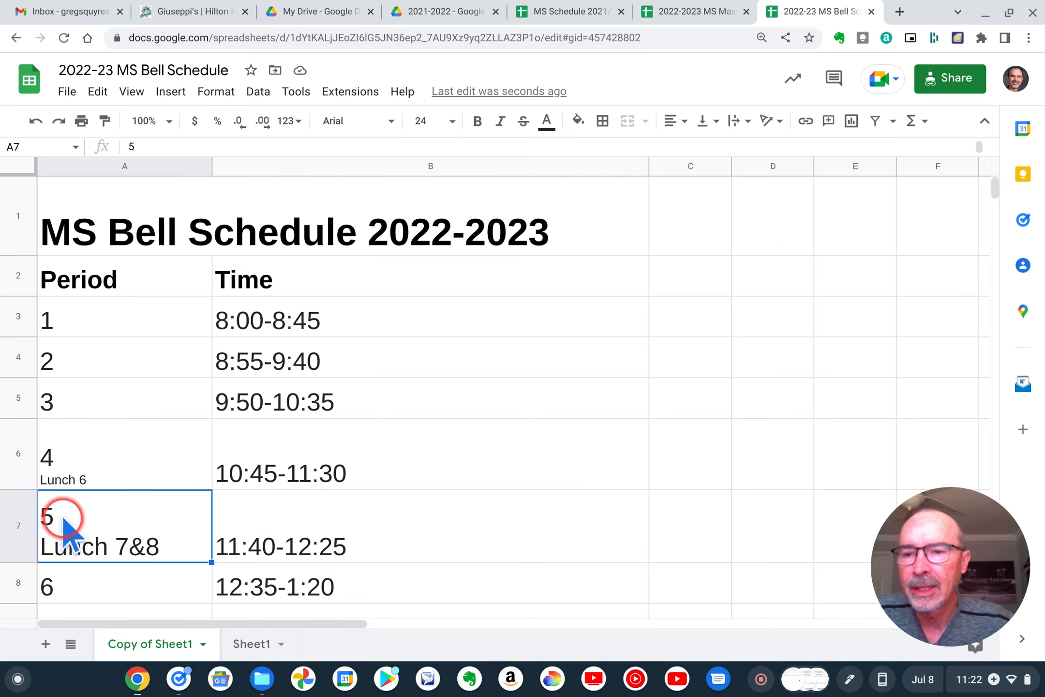
double_click(67, 521)
left_click_drag(54, 509, 46, 509)
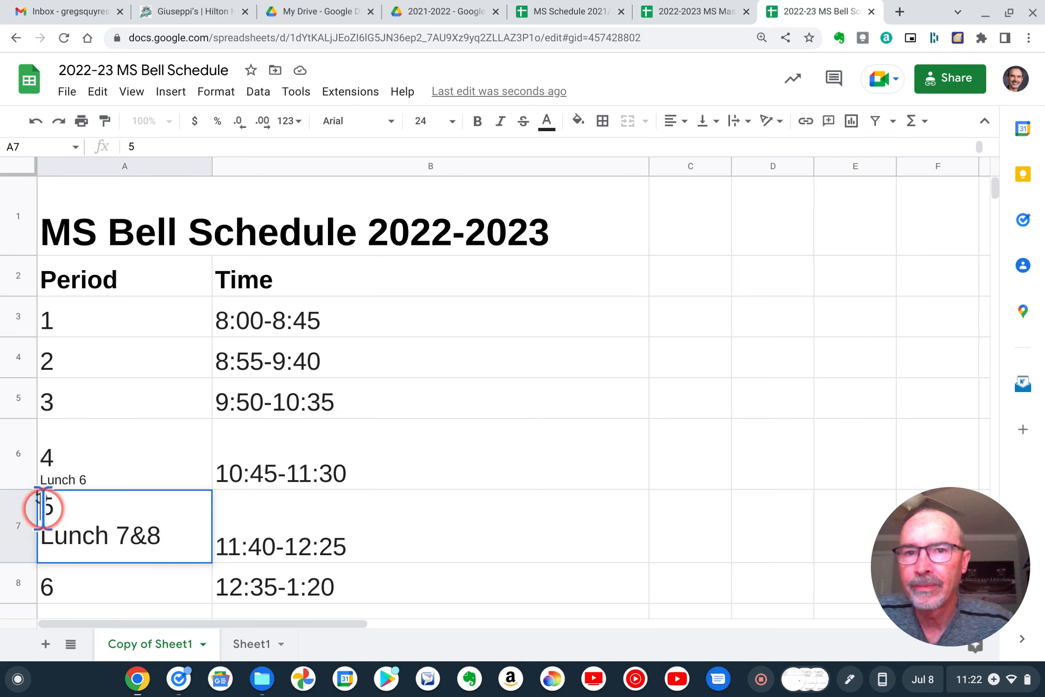
left_click_drag(163, 541, 45, 532)
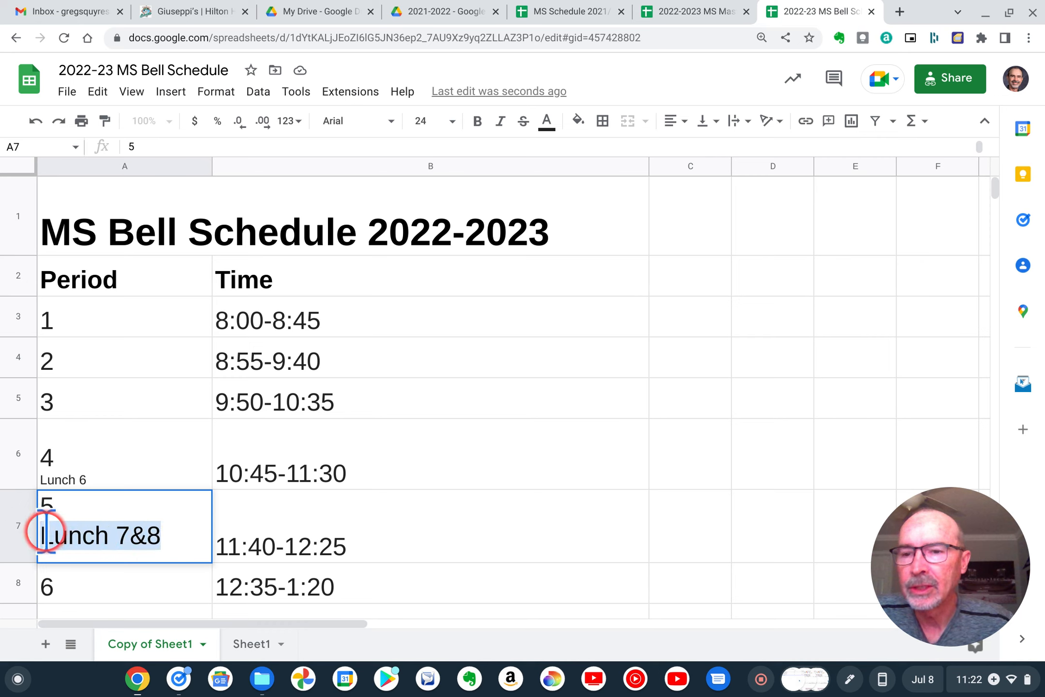
left_click(429, 121)
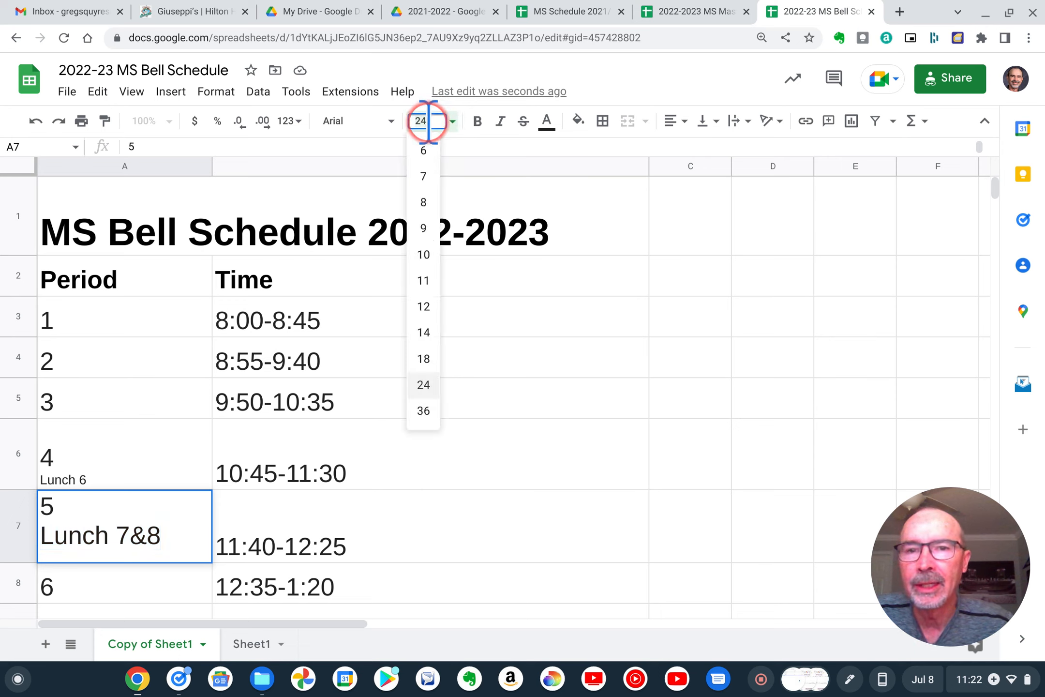
left_click(424, 306)
left_click(522, 465)
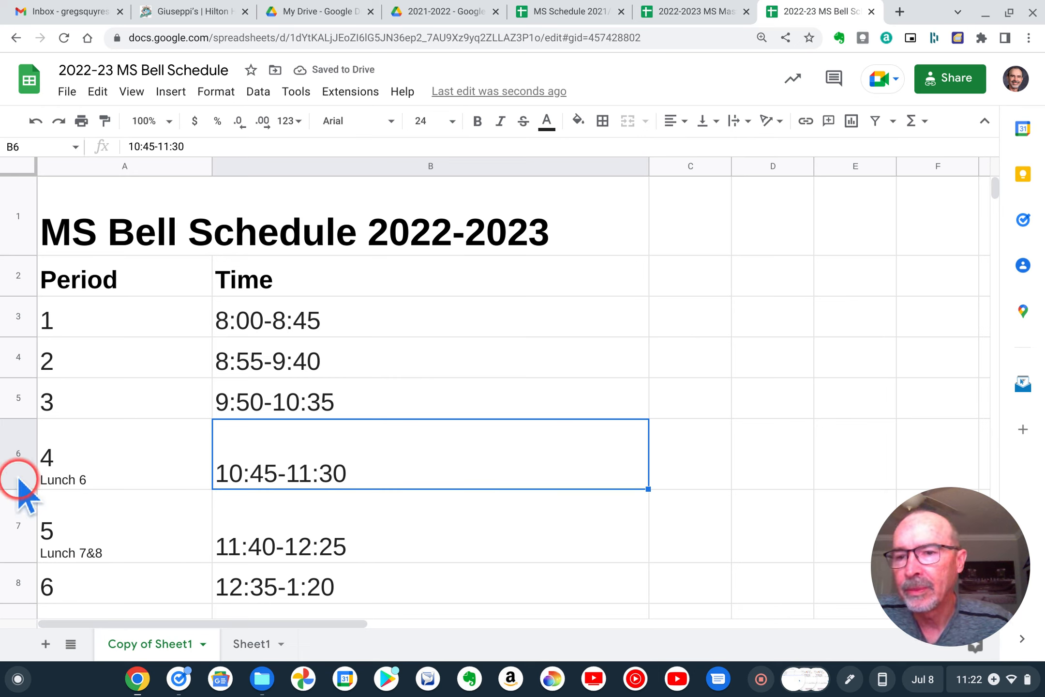
Step: Reduce the height of row 6 to about 62 pixels
mouse_move(14, 489)
left_mouse_down()
mouse_move(9, 458)
mouse_move(8, 467)
left_mouse_up()
left_click(366, 503)
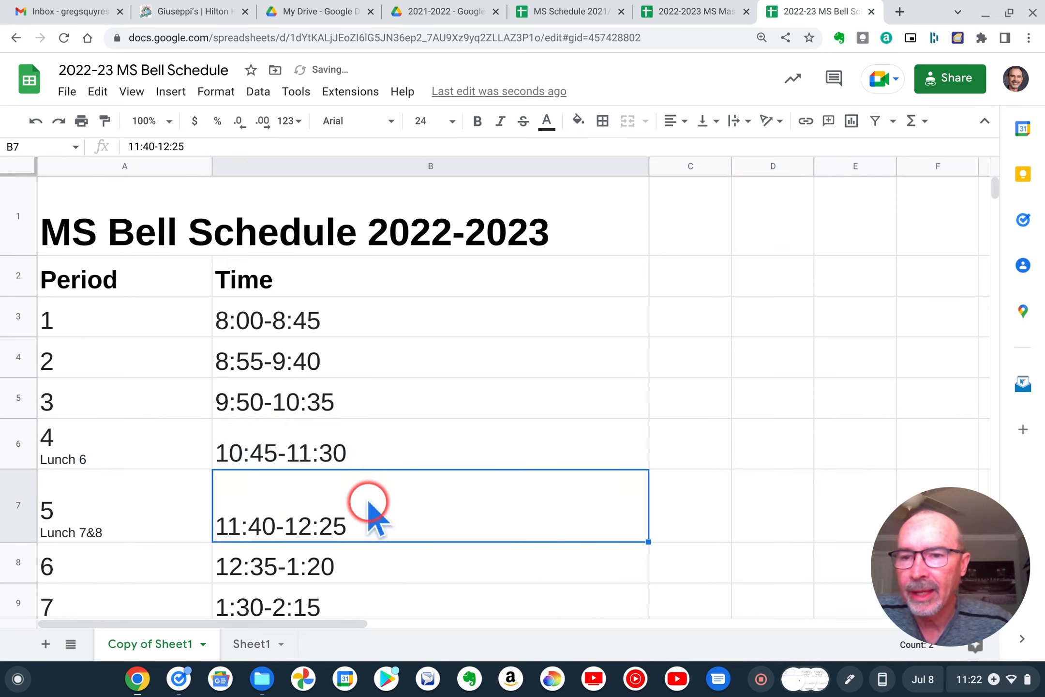
Step: Check the height of row 6 in its row resize settings without changing it
left_click(14, 443)
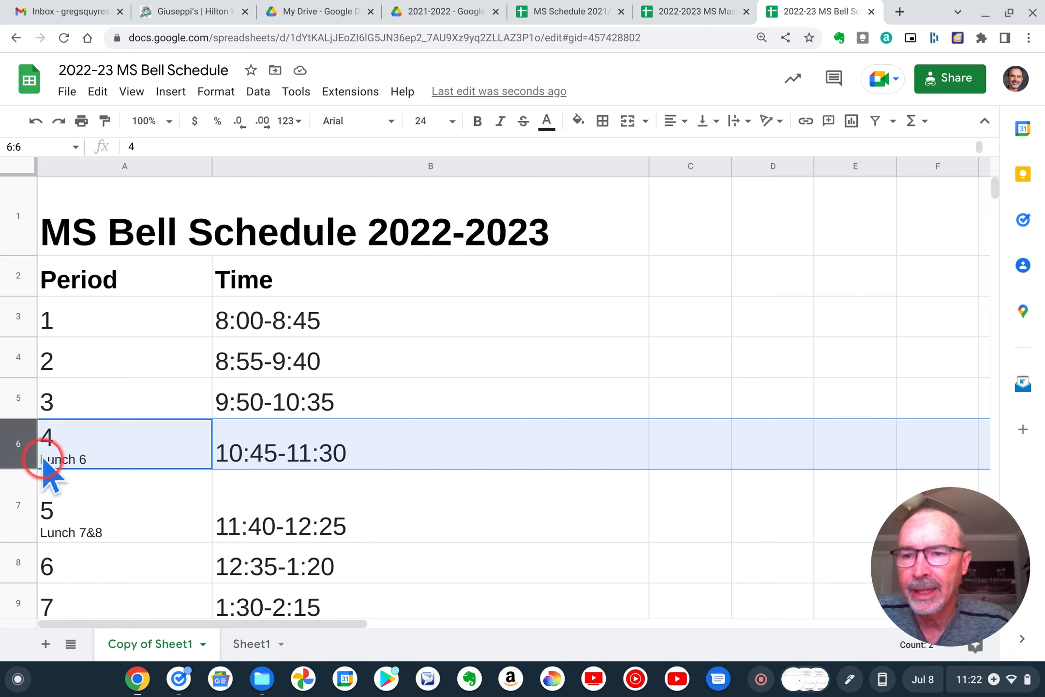
right_click(17, 438)
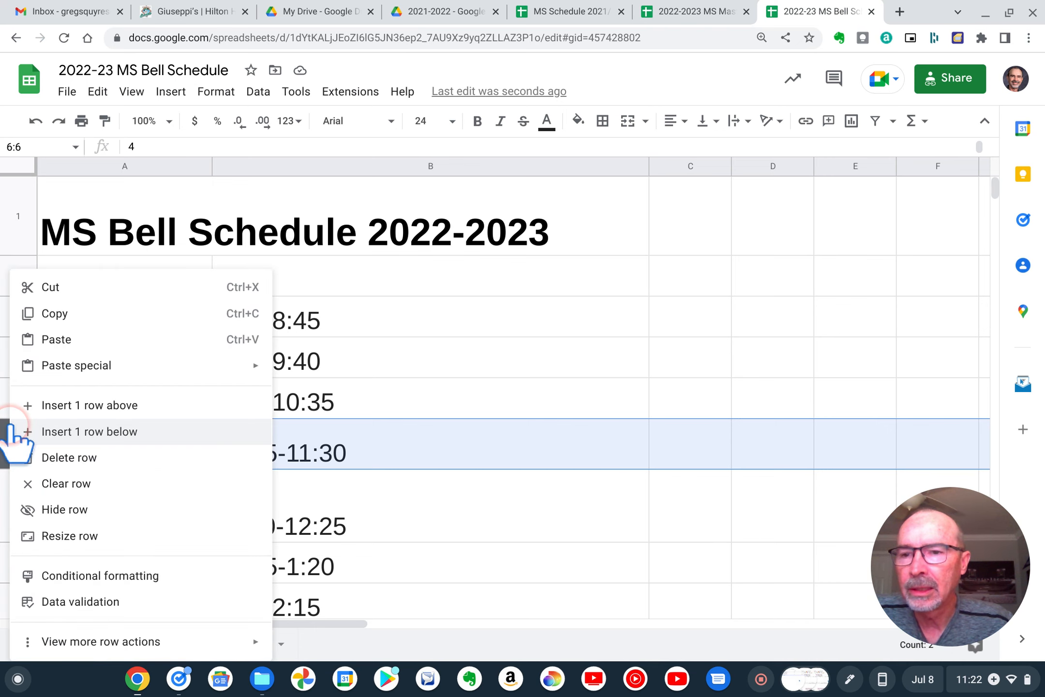
left_click(111, 535)
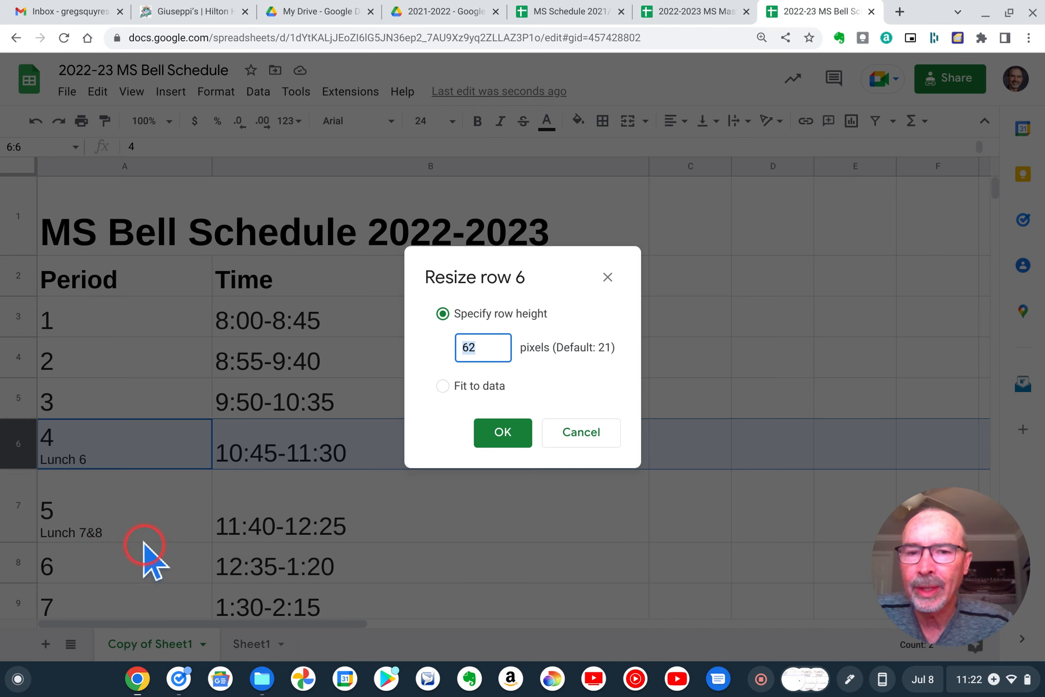
left_click(588, 430)
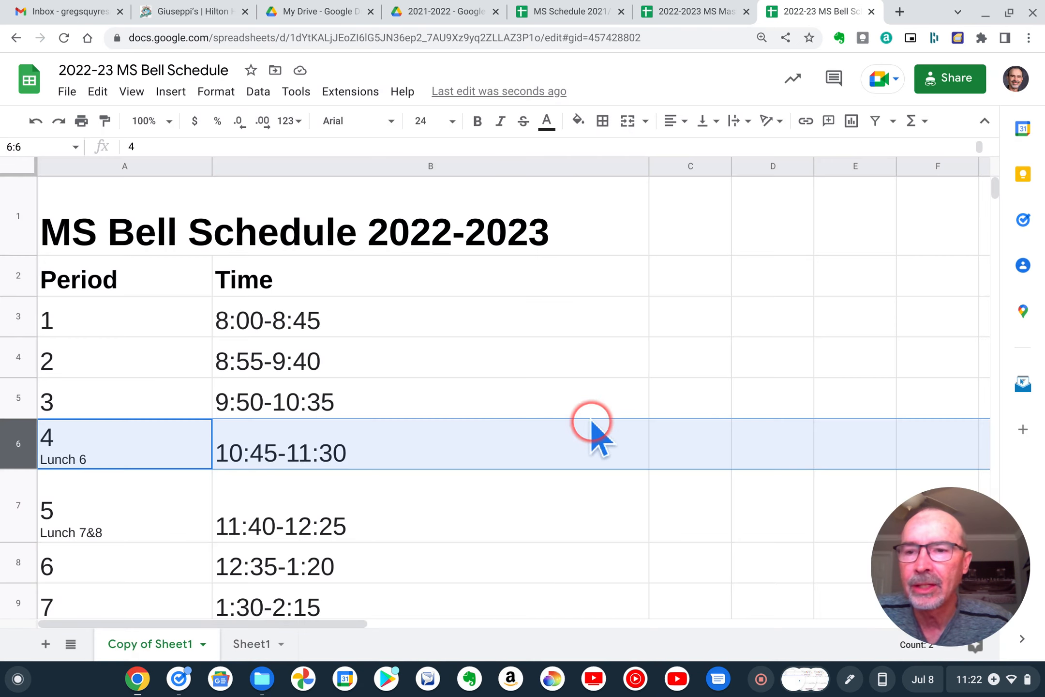
Step: Set the height of rows 2 through 9 to 62 pixels
left_click(19, 275)
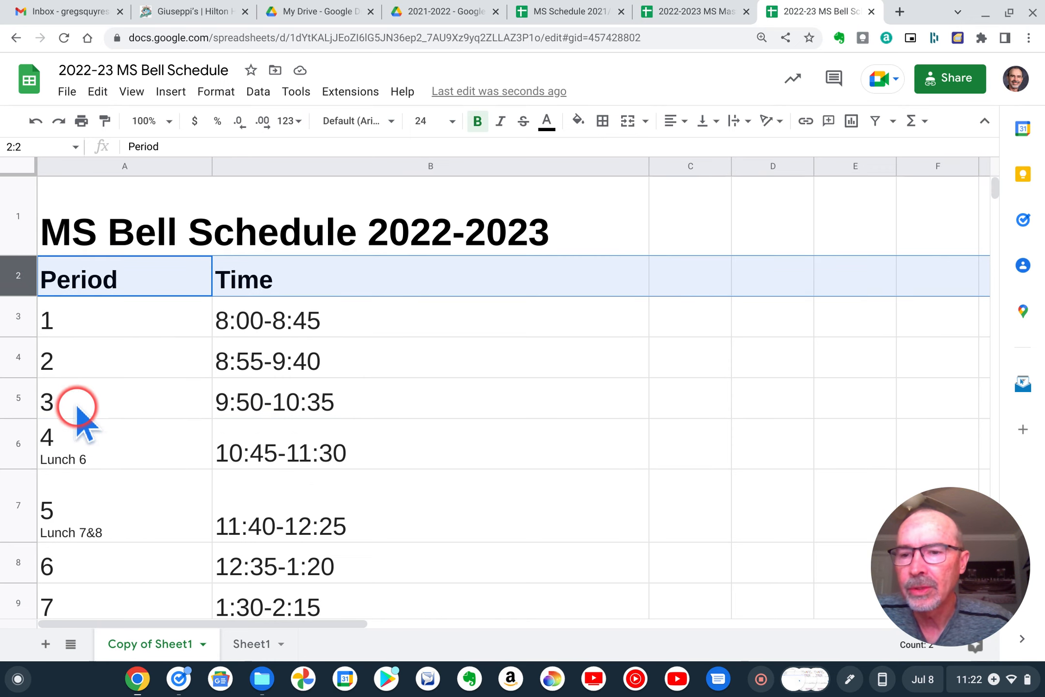
scroll(82, 416, "down", 1)
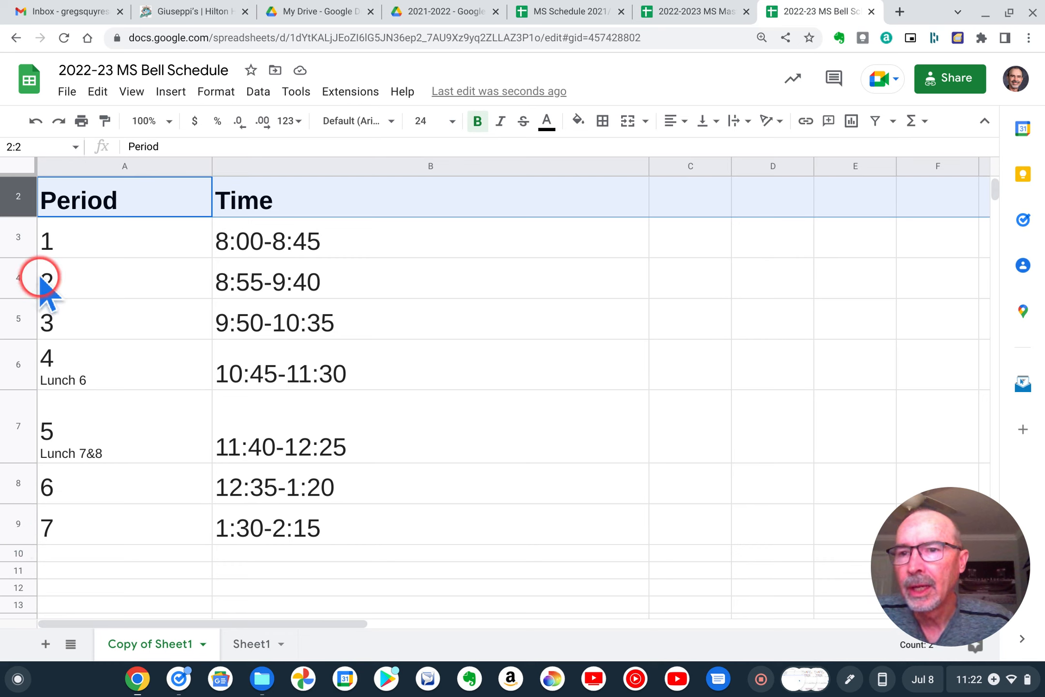
left_click(12, 523, "shift")
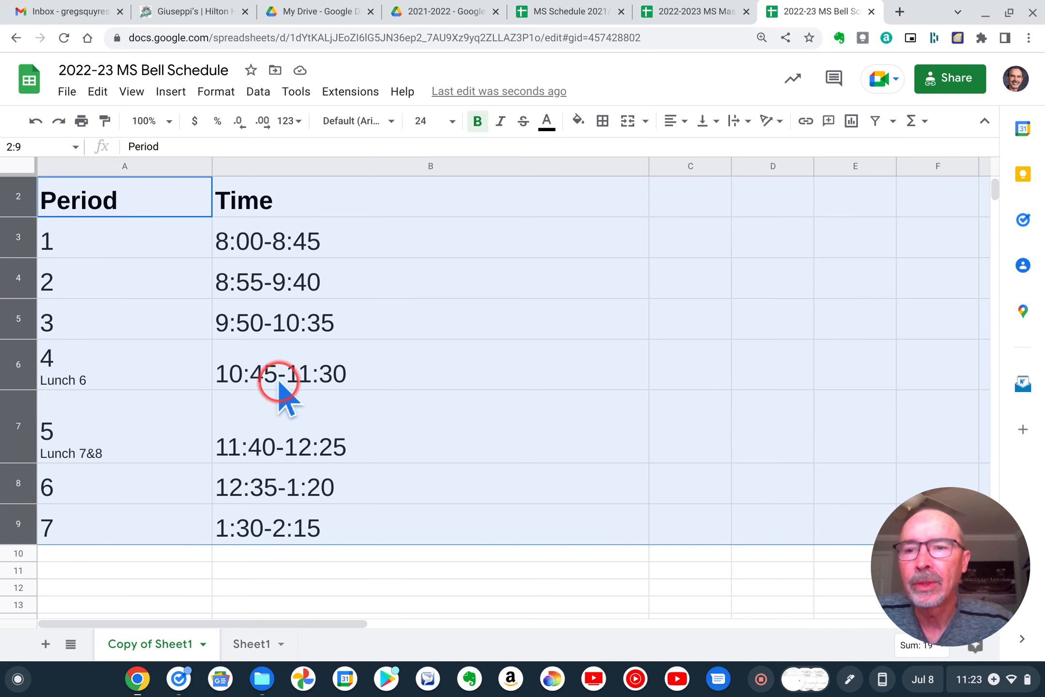
right_click(87, 361)
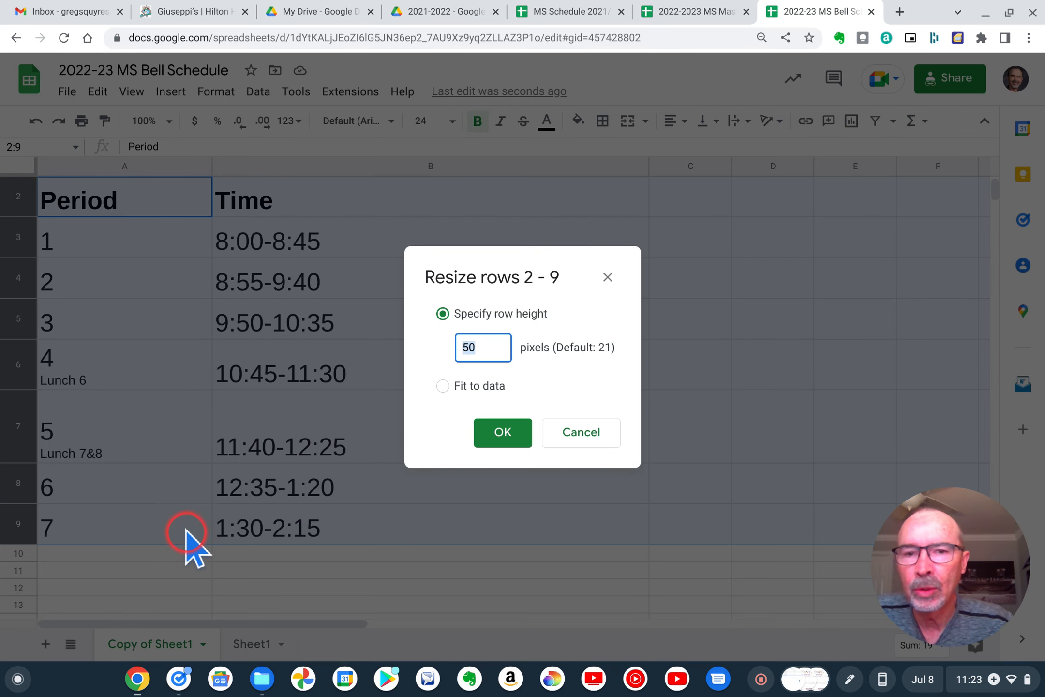
left_click(495, 311)
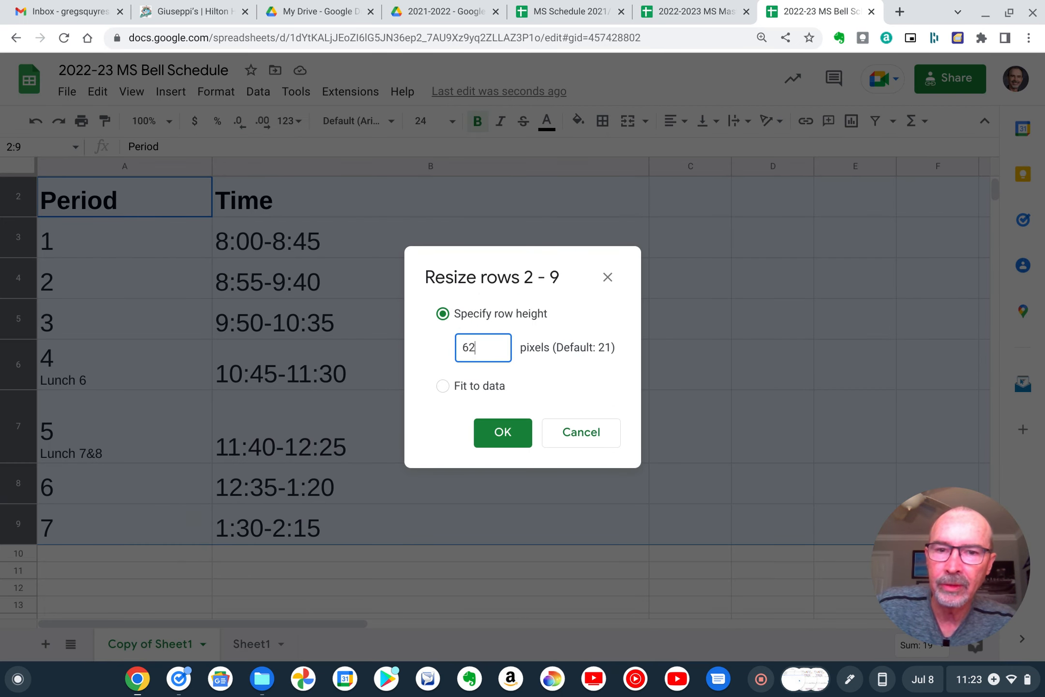
key("Return")
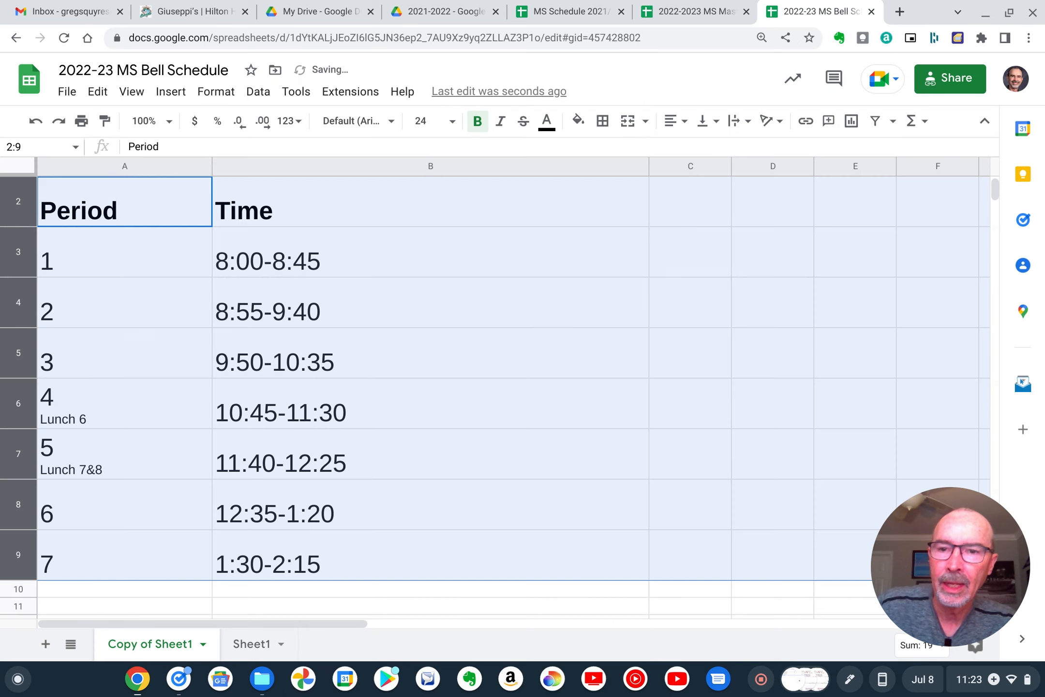
left_click(587, 356)
left_click(608, 435)
left_click(762, 443)
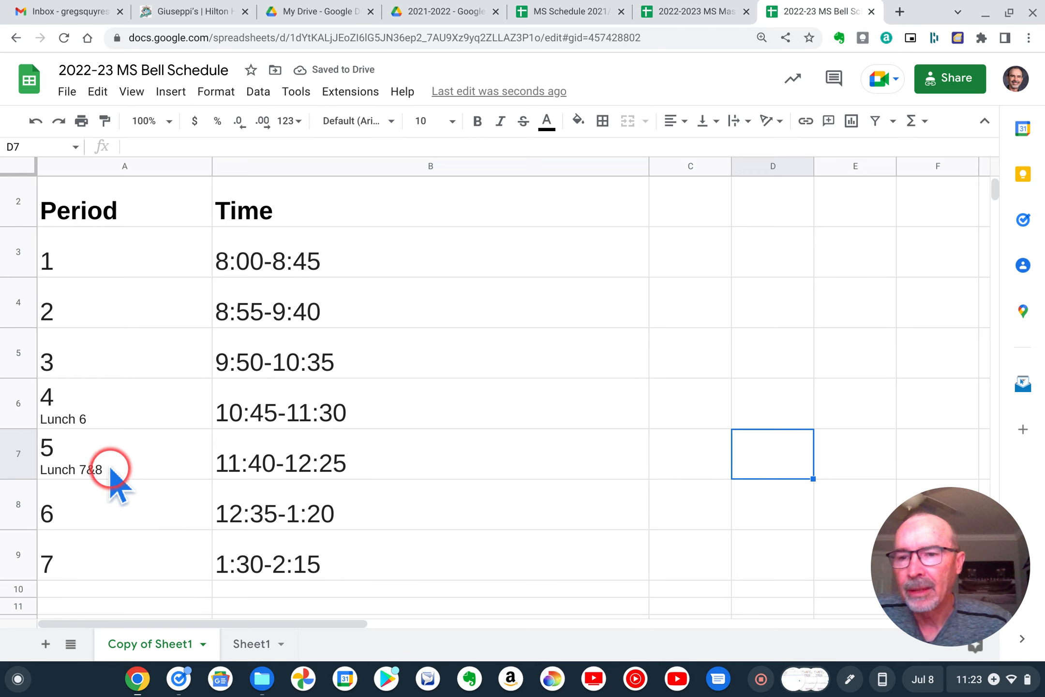
Step: Change the lunch note in cell A7 to read "Lunch 7 and 8"
double_click(93, 470)
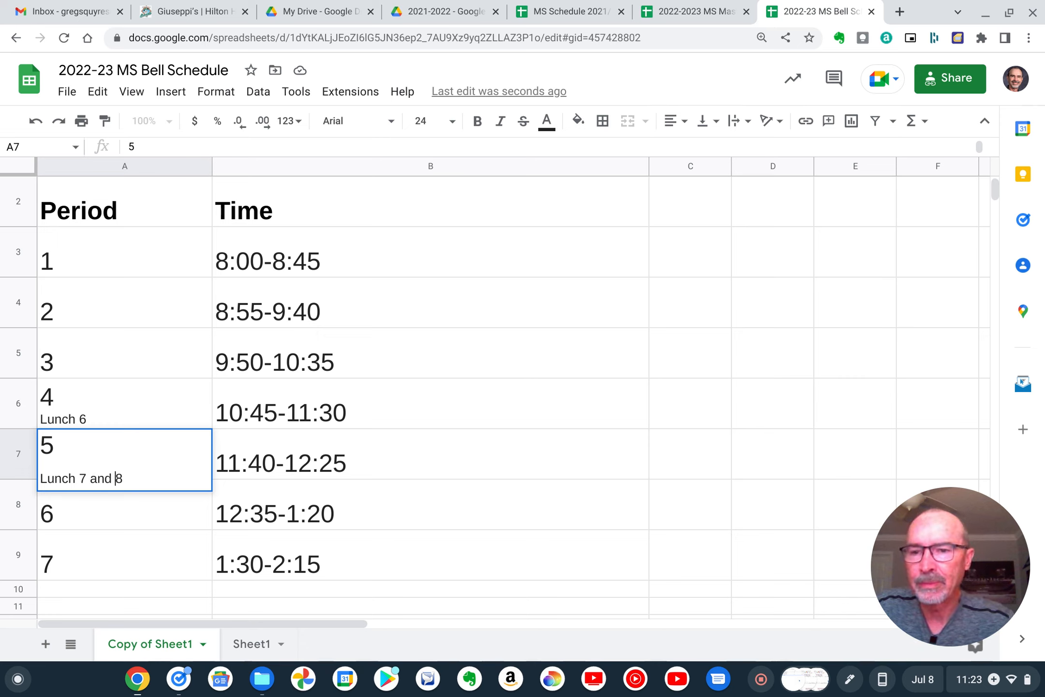
left_click(440, 484)
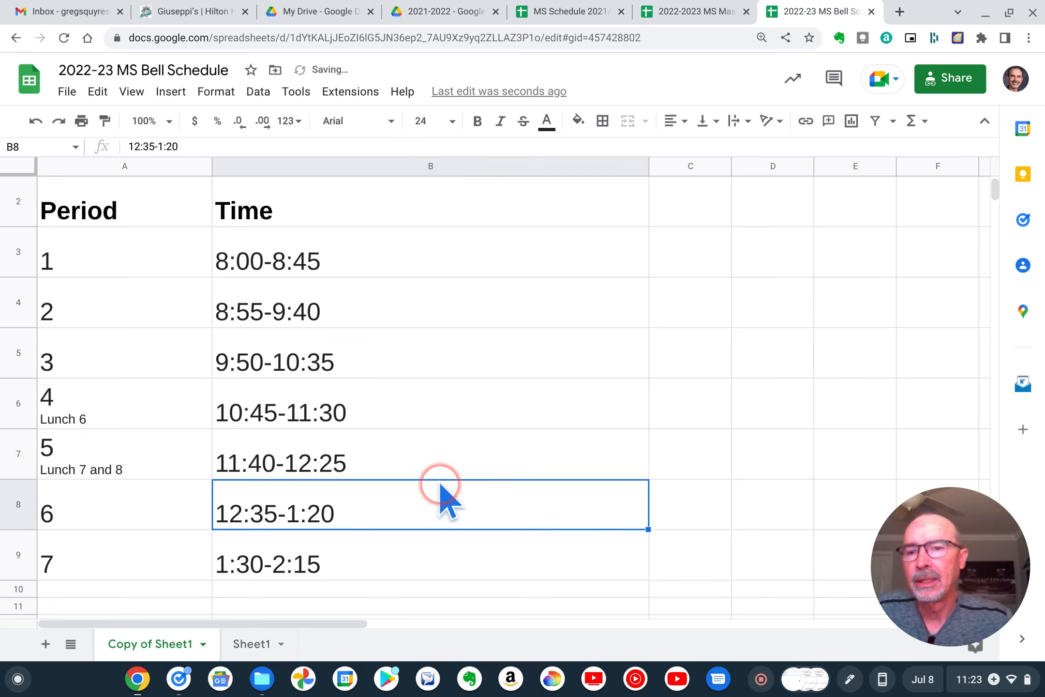
left_click(763, 455)
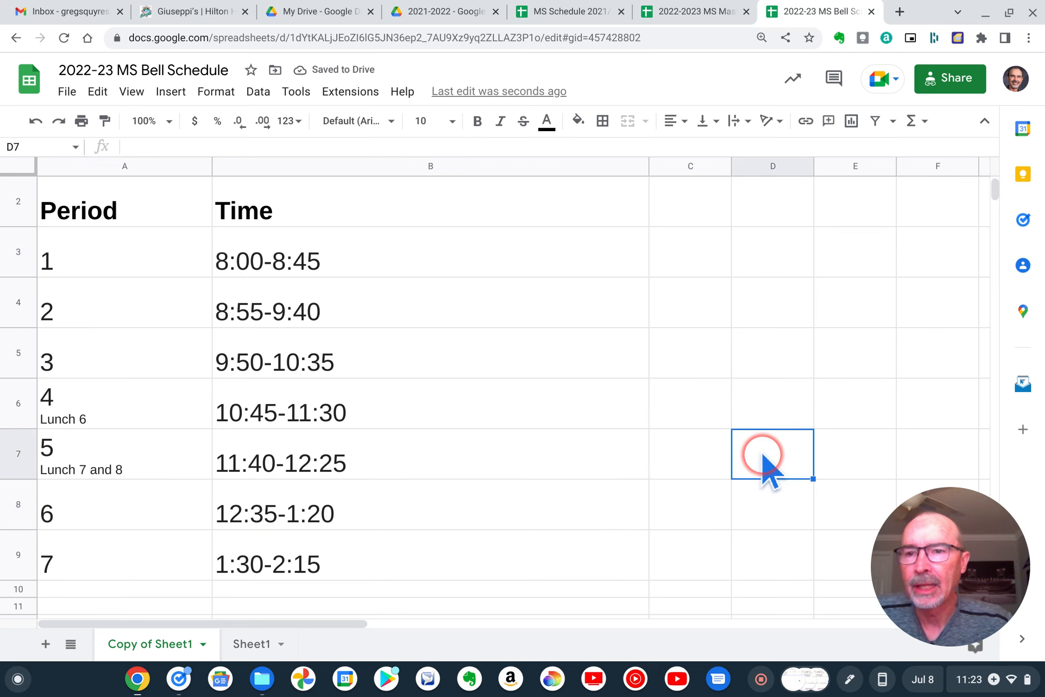
Step: Slightly reduce the height of row 1, which holds the schedule title
scroll(765, 467, "up", 2)
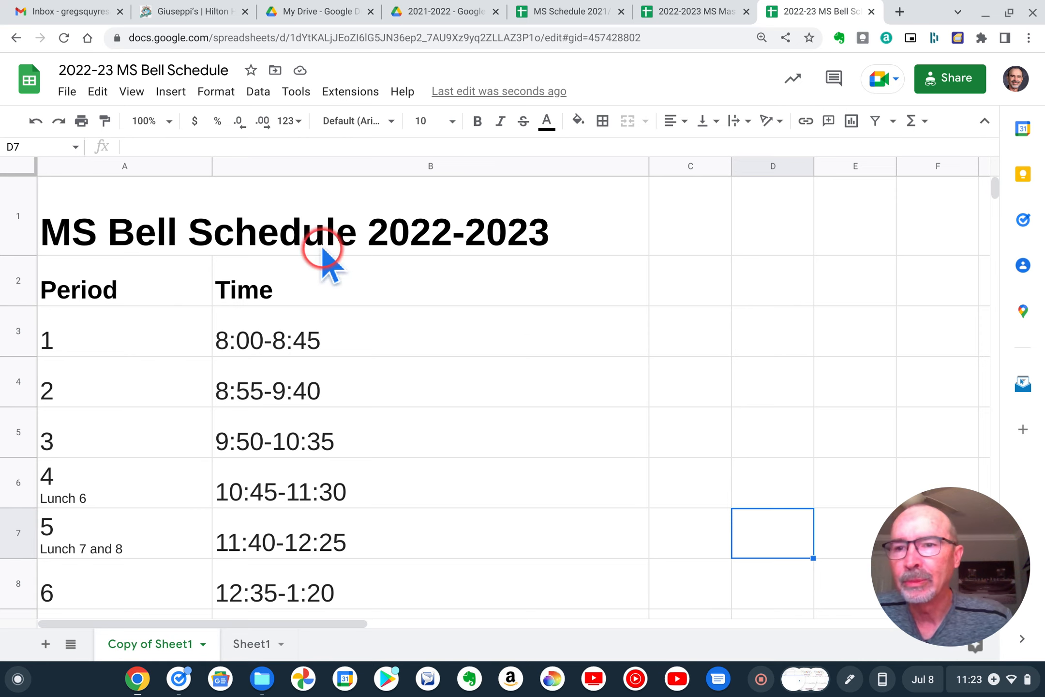
mouse_move(19, 254)
left_mouse_down()
mouse_move(19, 241)
mouse_move(27, 245)
left_mouse_up()
left_click(913, 346)
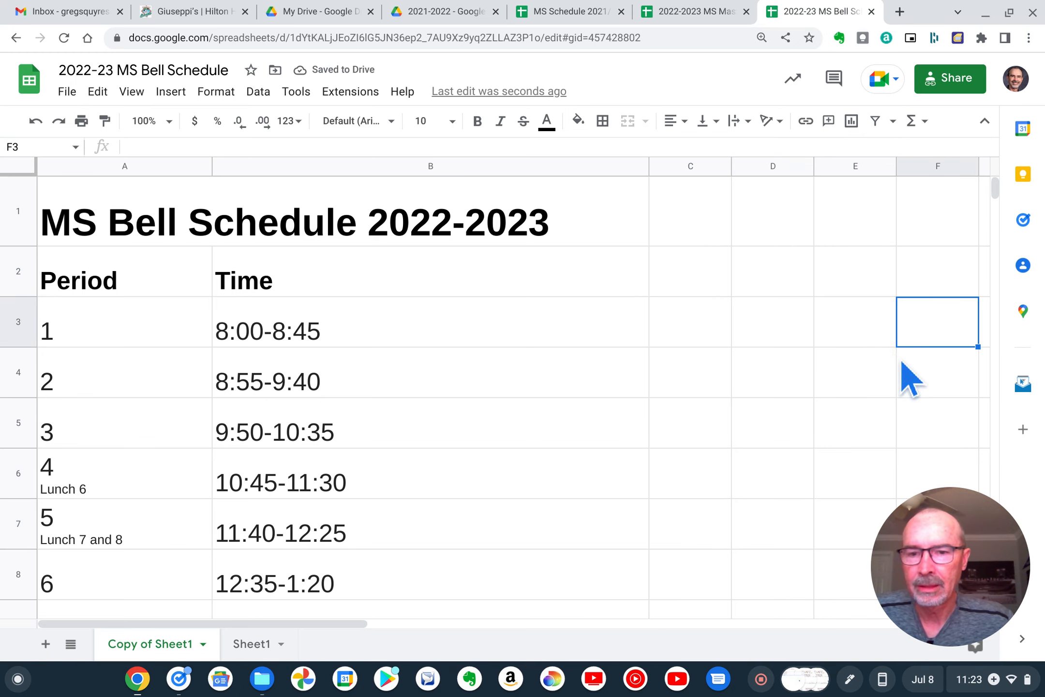
scroll(900, 367, "down", 1)
scroll(898, 368, "up", 1)
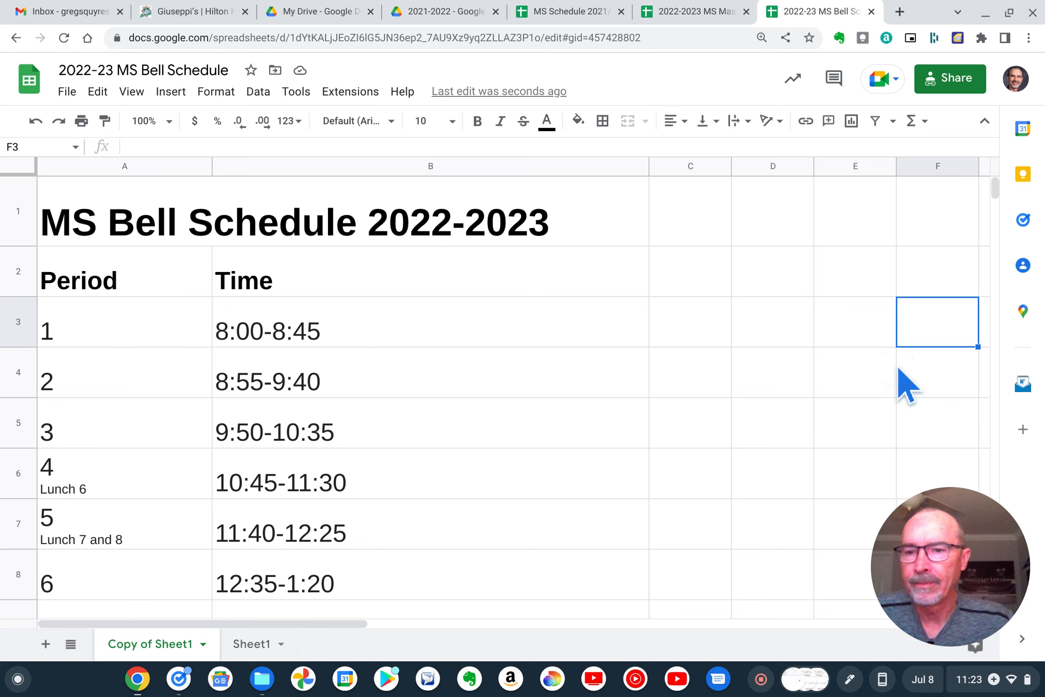
Step: Center the title "MS Bell Schedule 2022-2023" horizontally in the merged cell A1:B1
left_click(357, 224)
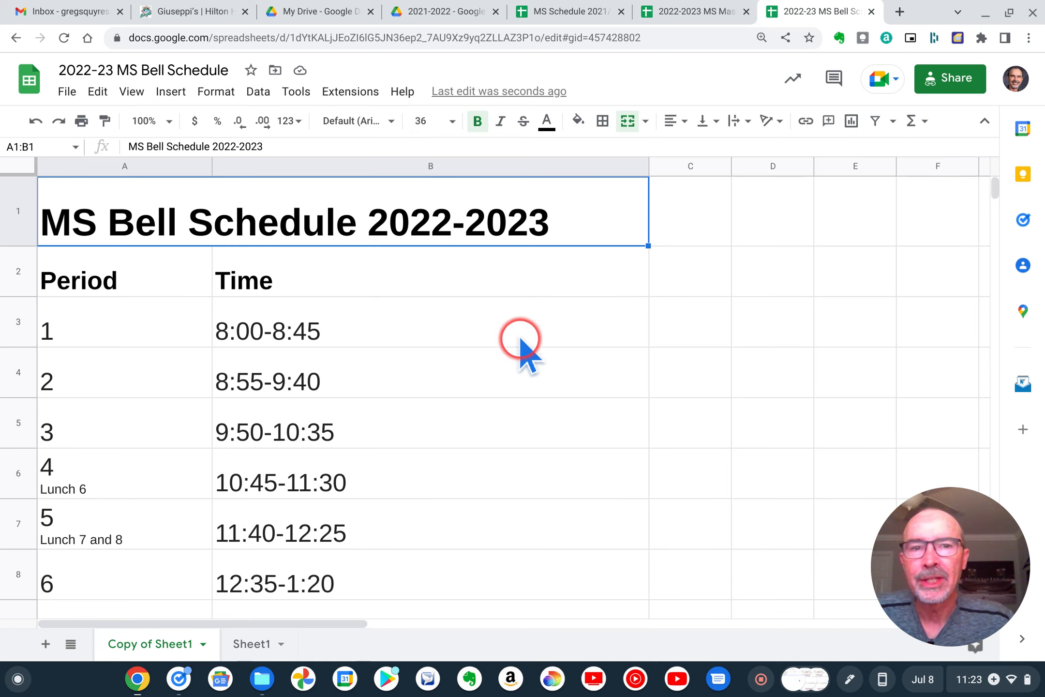
left_click(684, 125)
left_click(697, 148)
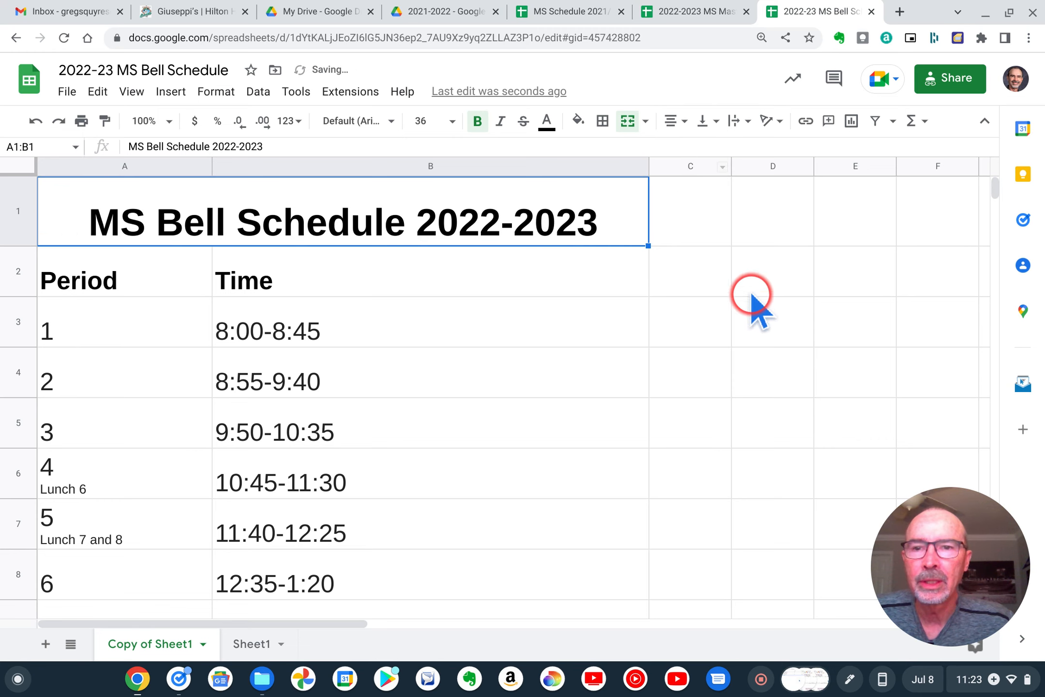
left_click(751, 293)
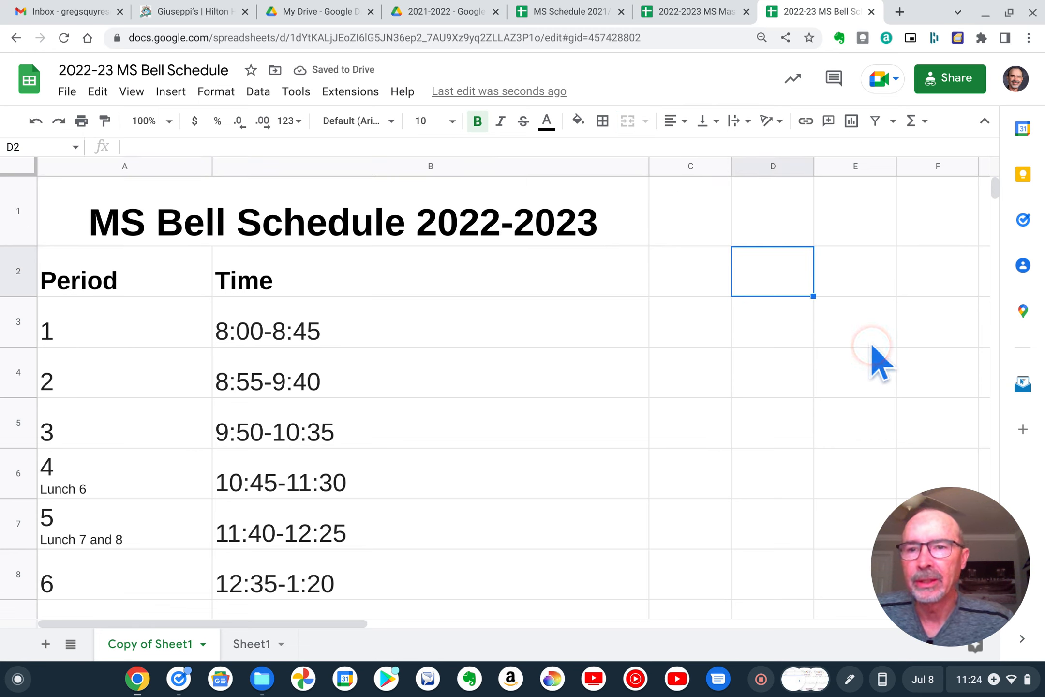
left_click(305, 280)
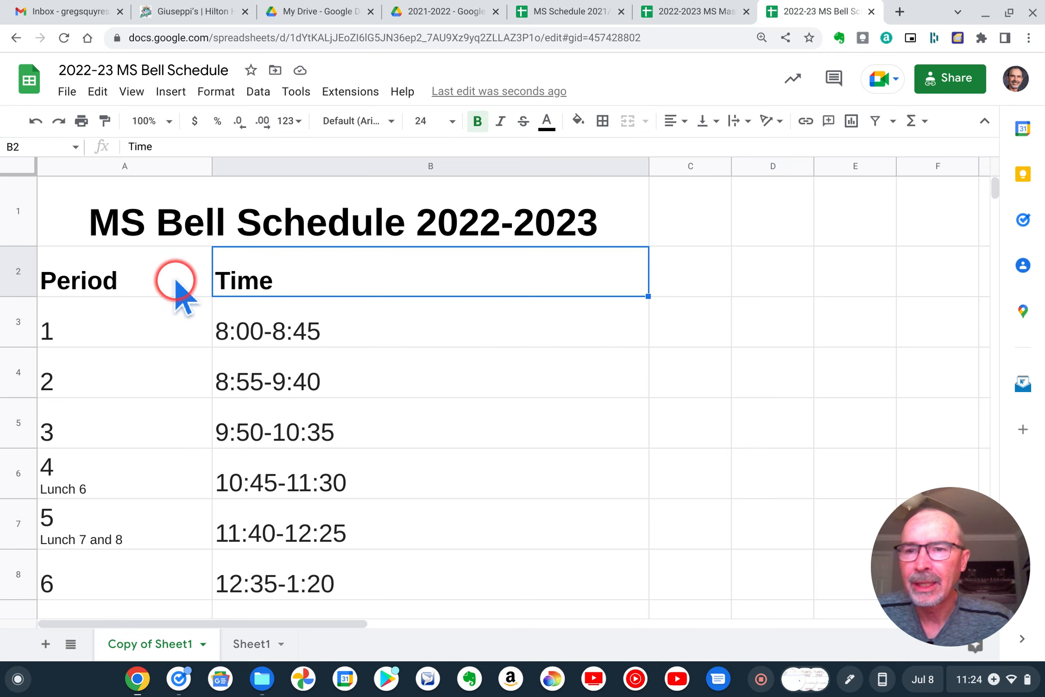
left_click(145, 282)
left_click(269, 281)
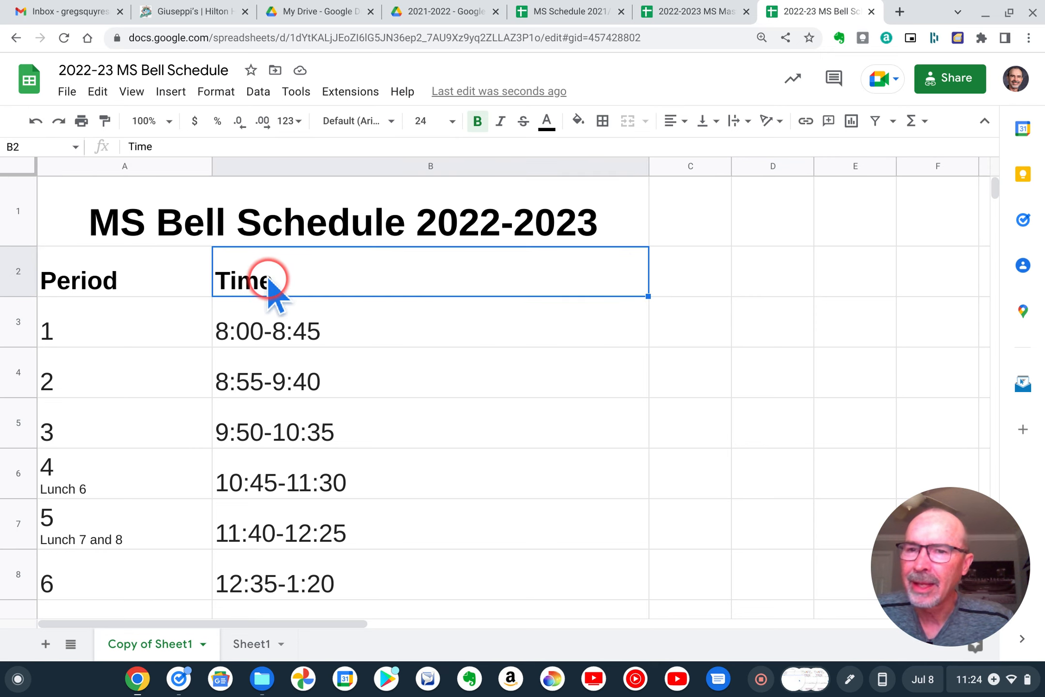
Step: Set the font size of the whole title text in A1:B1 to 38
double_click(268, 226)
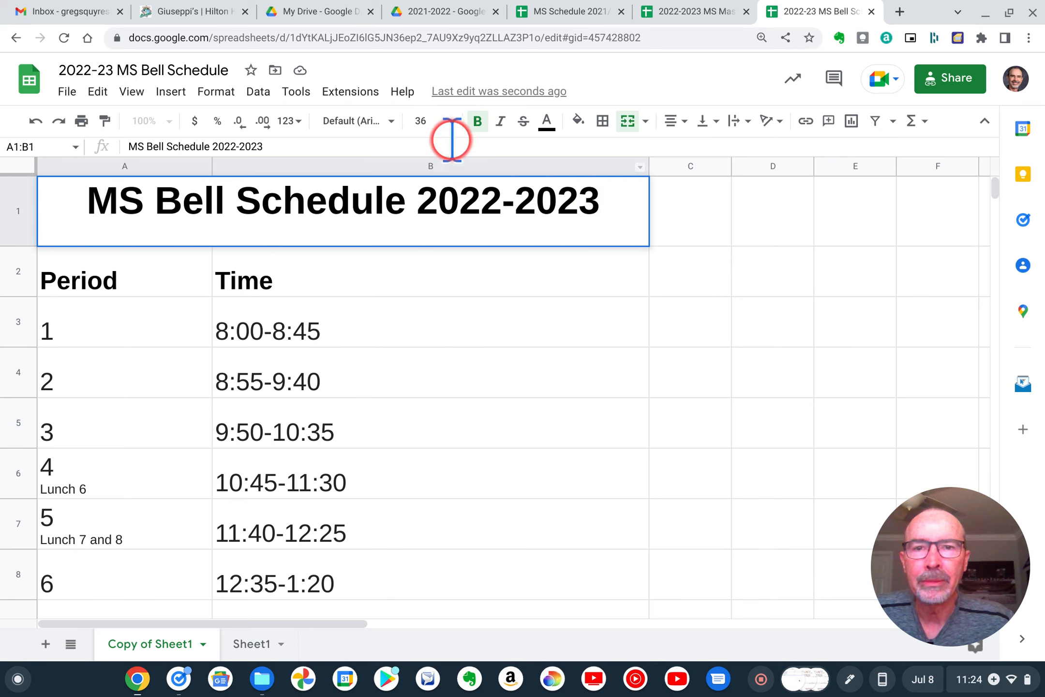
left_click_drag(600, 200, 93, 205)
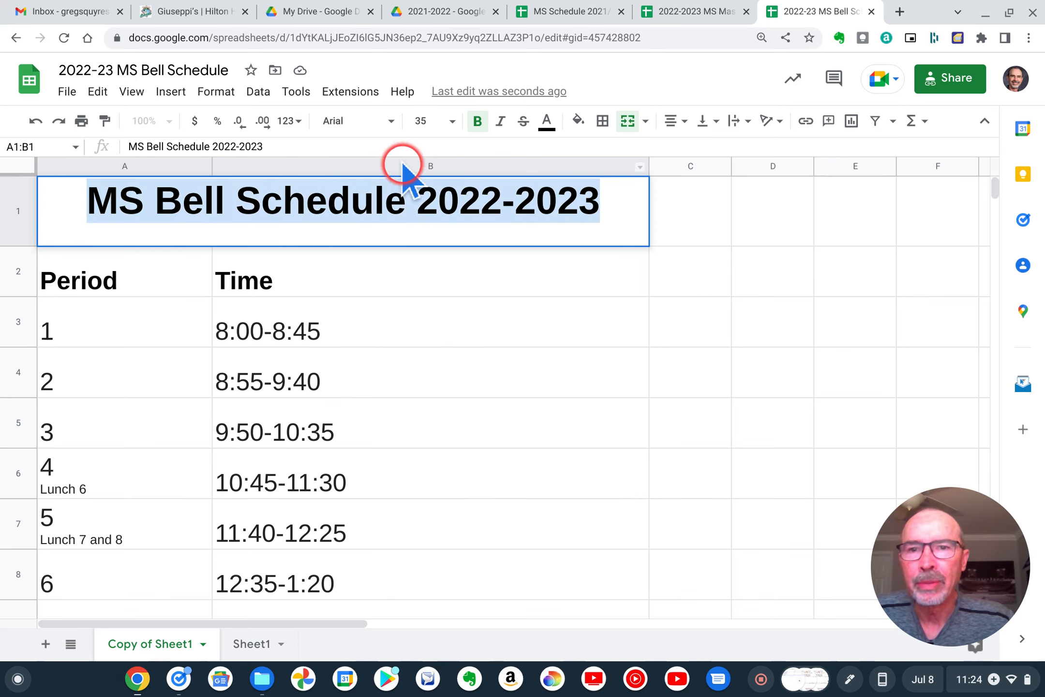
left_click(455, 121)
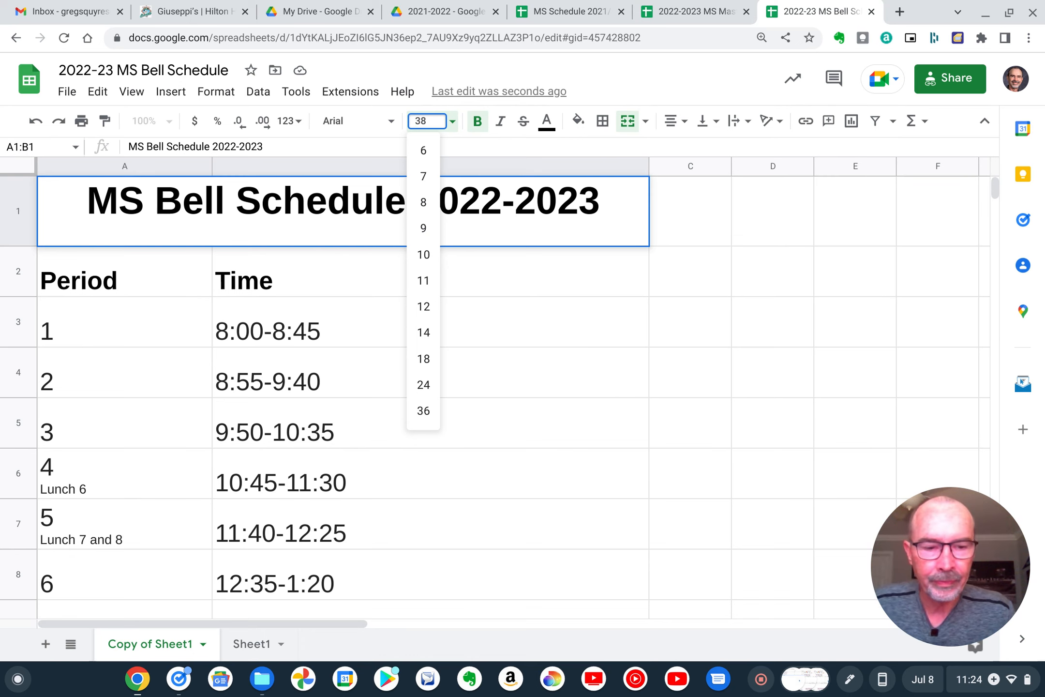
key("Return")
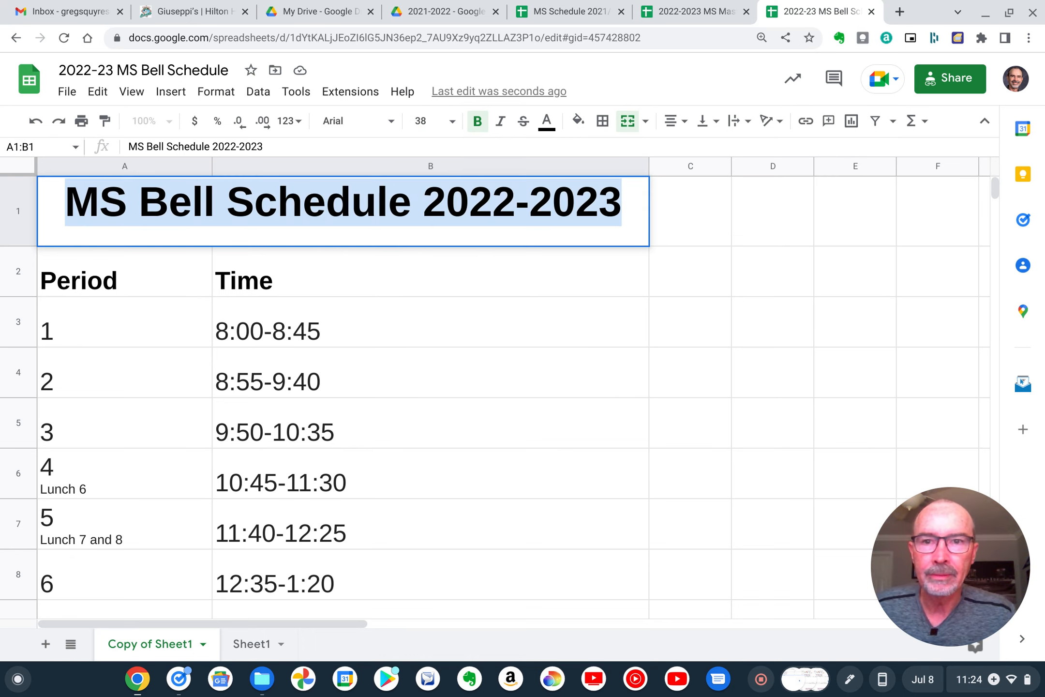
left_click(767, 371)
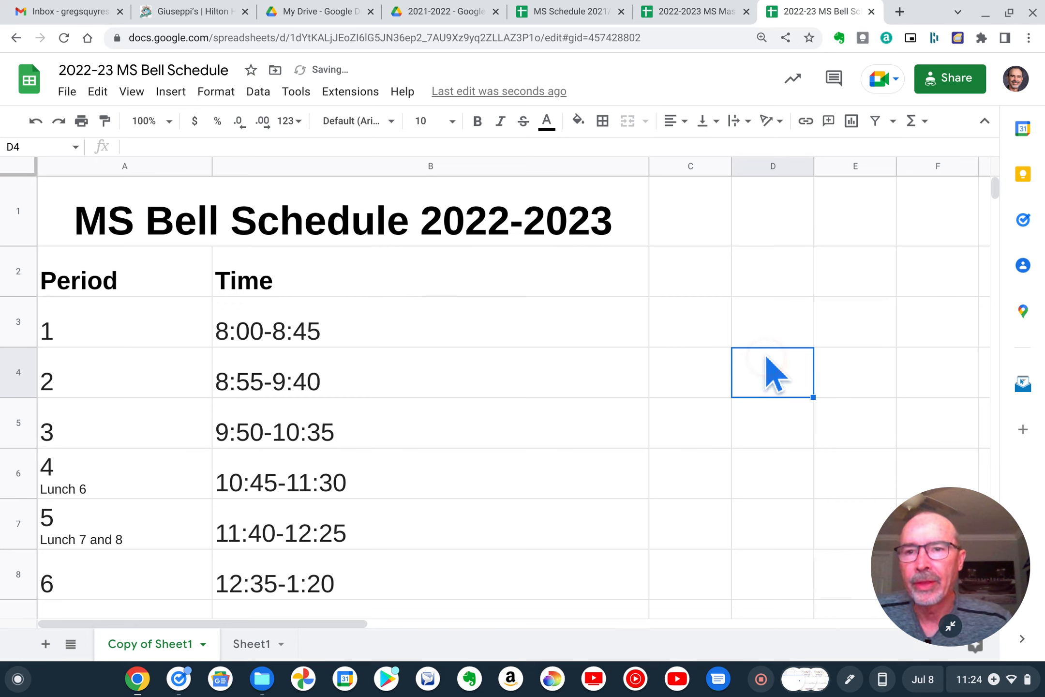
Step: Change the text color of the whole title in A1:B1 to blue
left_click(242, 215)
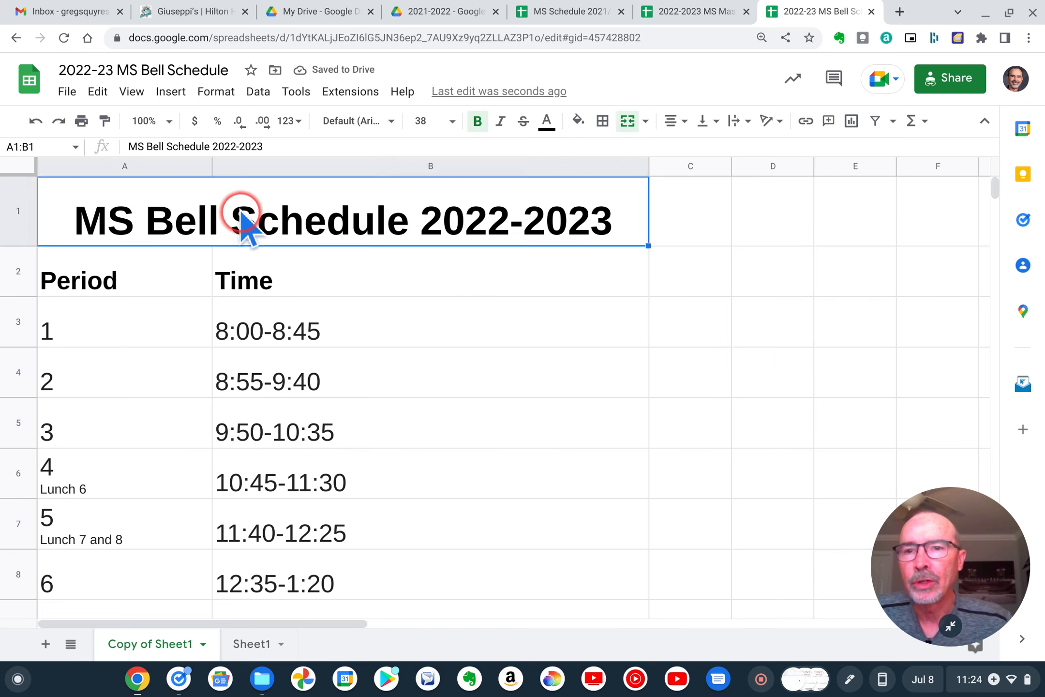
double_click(242, 216)
left_click_drag(71, 205, 610, 213)
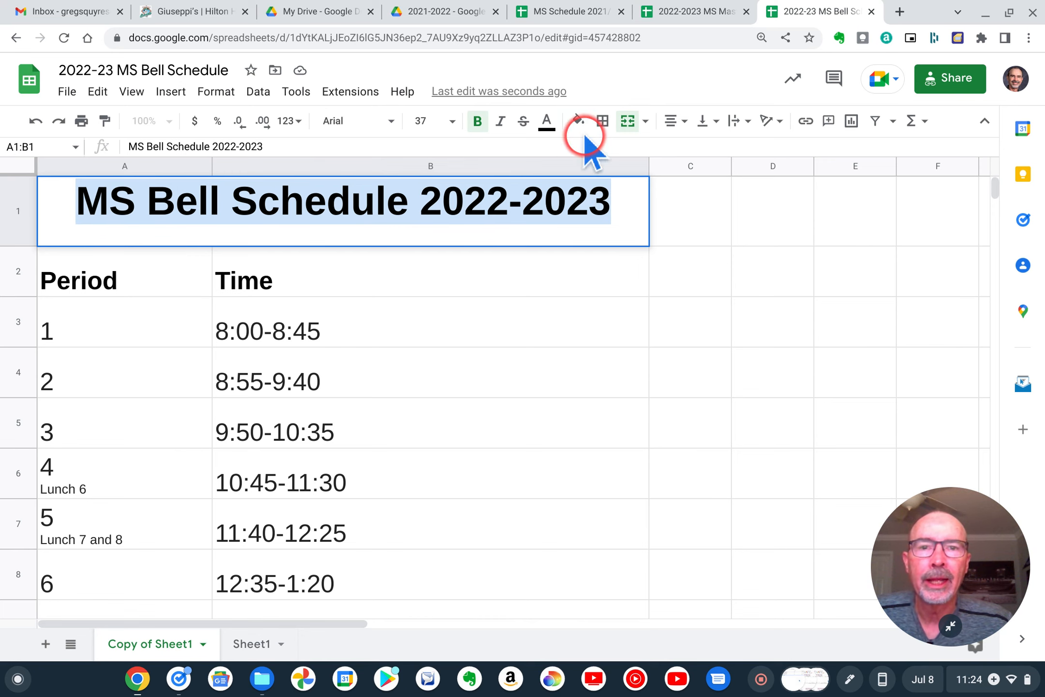
left_click(547, 121)
left_click(676, 275)
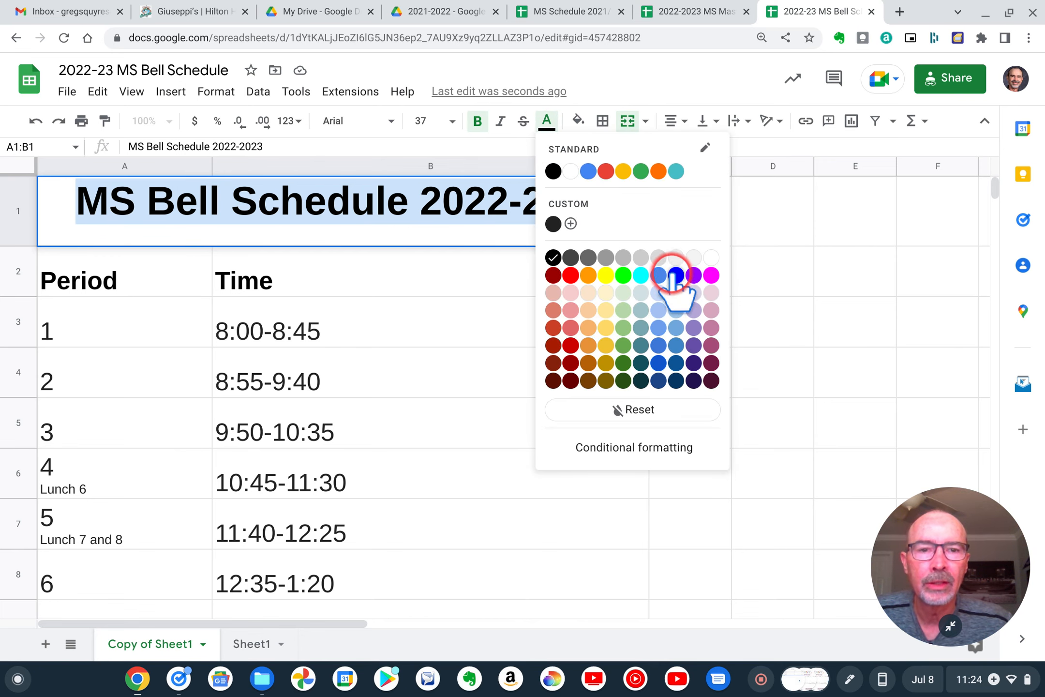
left_click(715, 332)
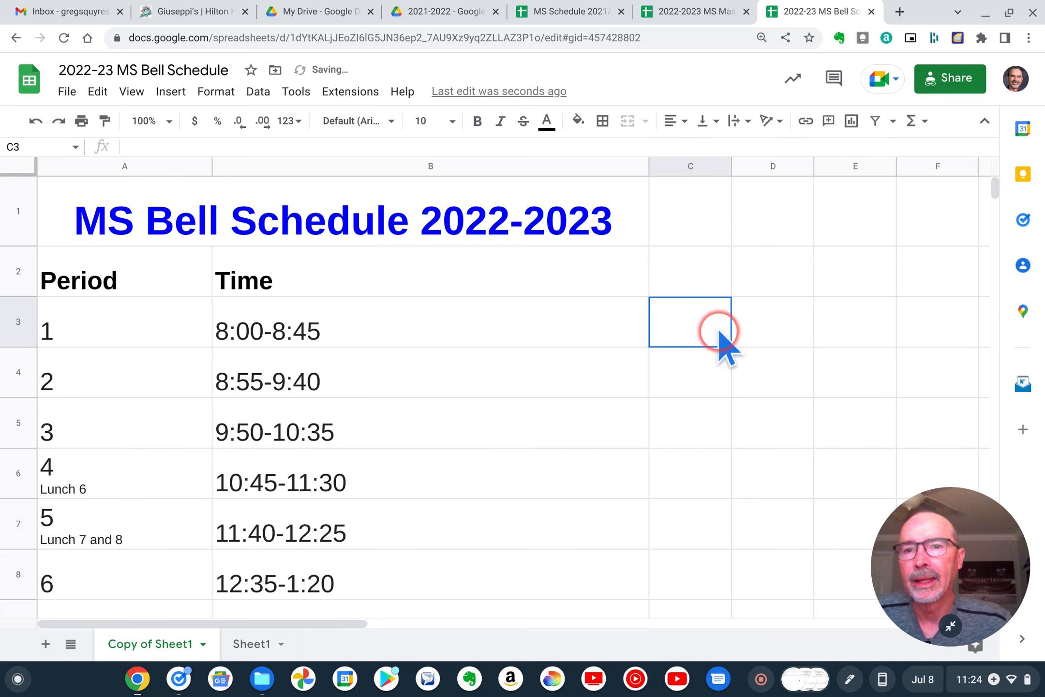
double_click(288, 234)
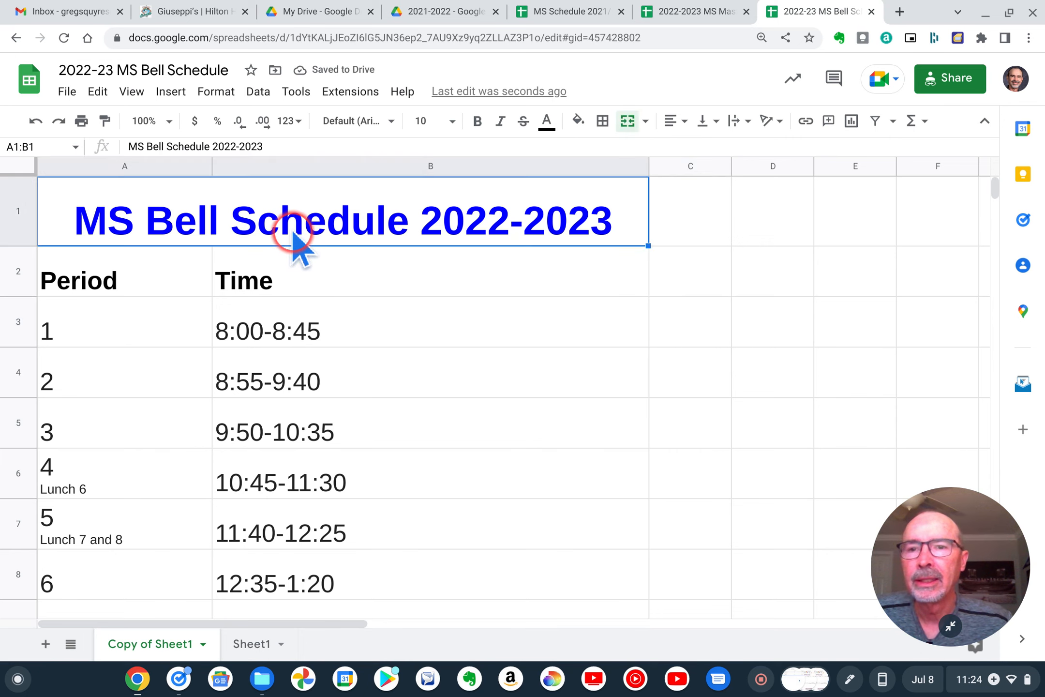
left_click(80, 196)
left_click_drag(81, 196, 269, 211)
left_click_drag(378, 217, 497, 222)
left_click_drag(547, 223, 233, 213)
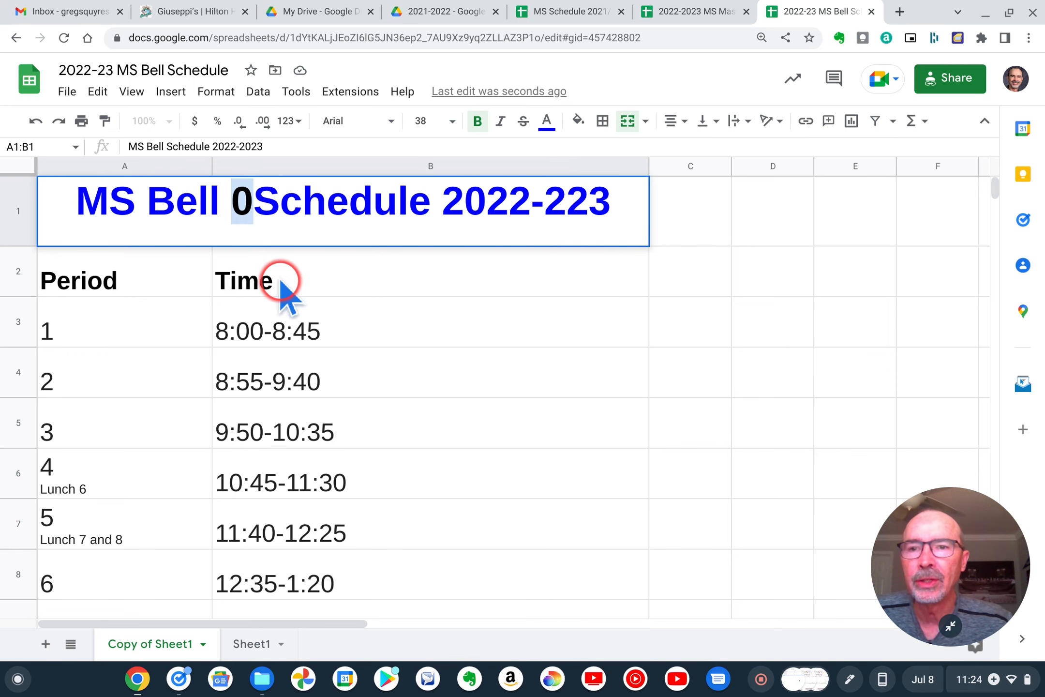
left_click(456, 334)
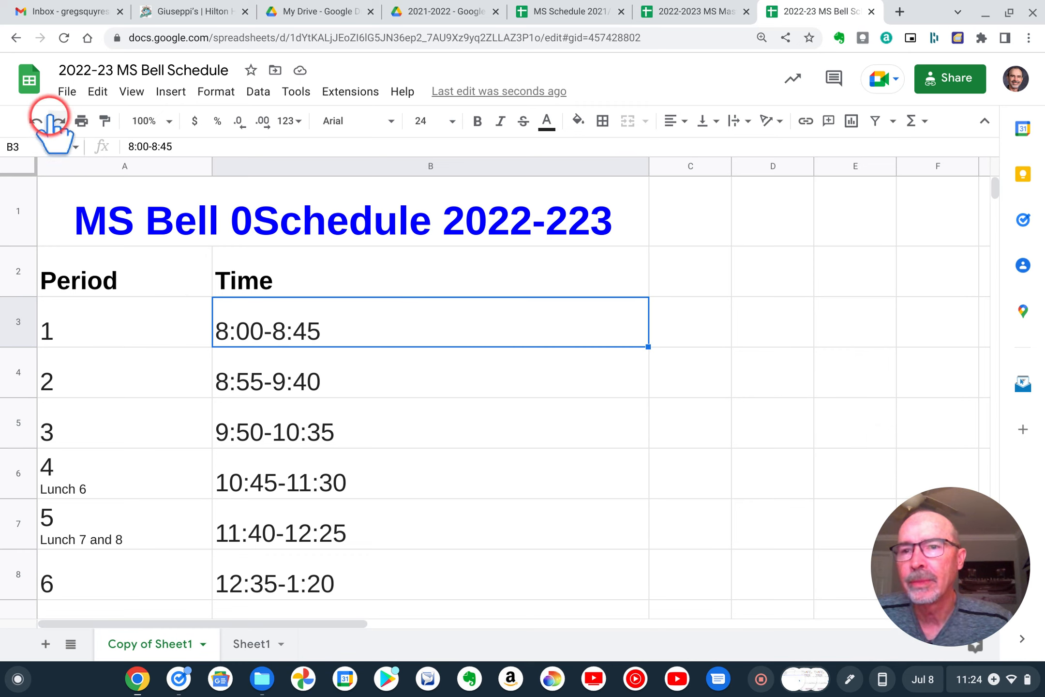
left_click(36, 121)
left_click(426, 334)
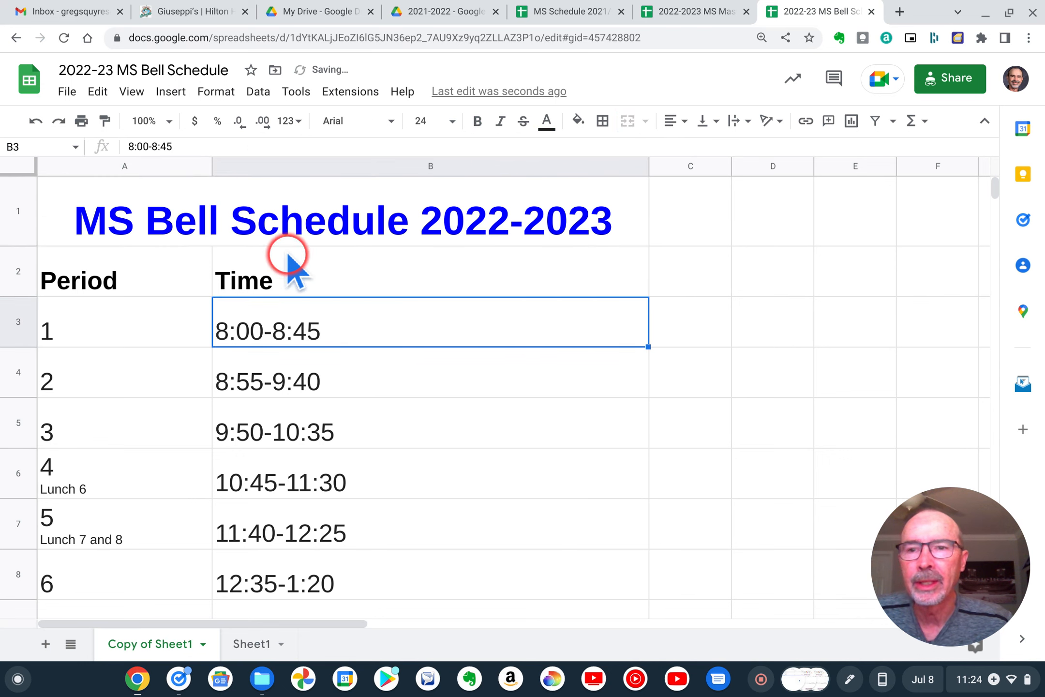
Step: Set the text color of the whole title in A1:B1 back to black
triple_click(217, 213)
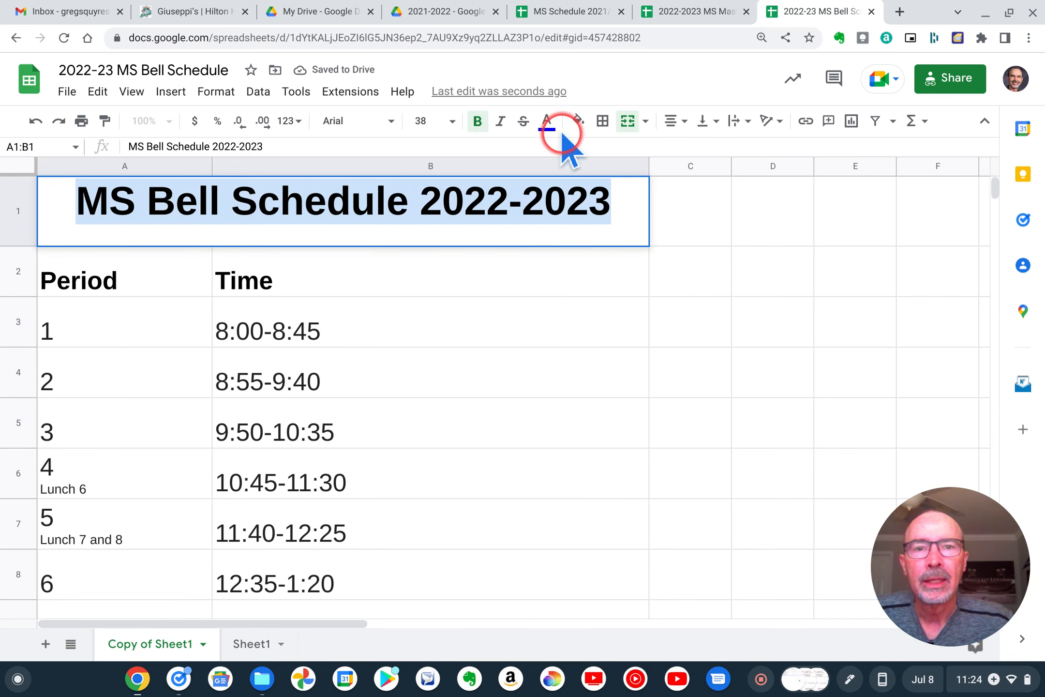
left_click(547, 123)
left_click(553, 171)
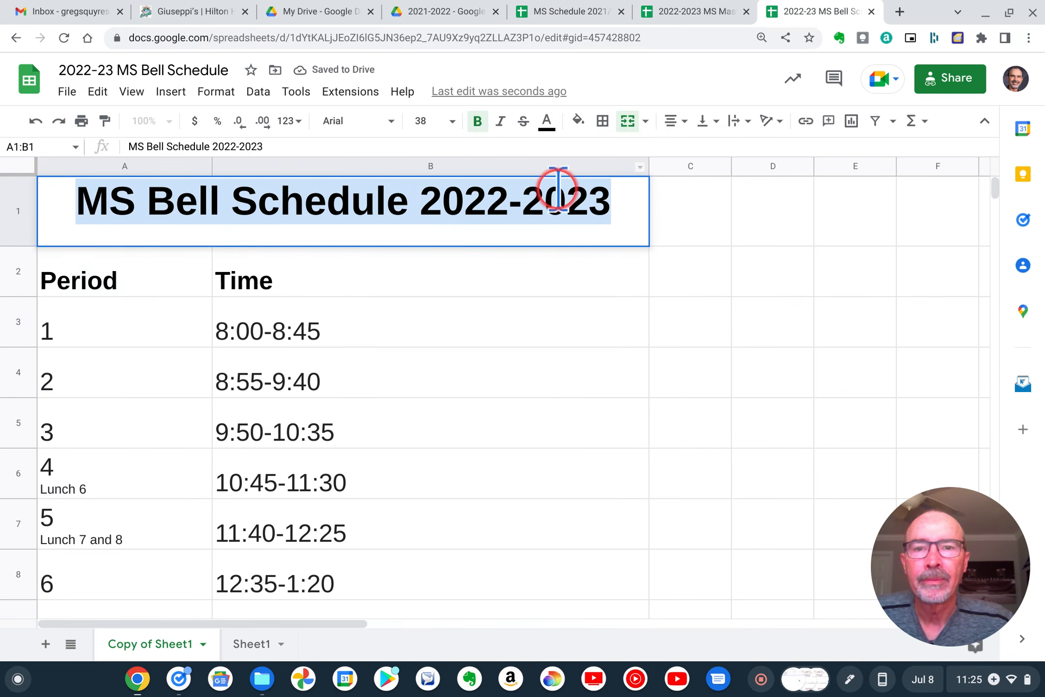
left_click(757, 333)
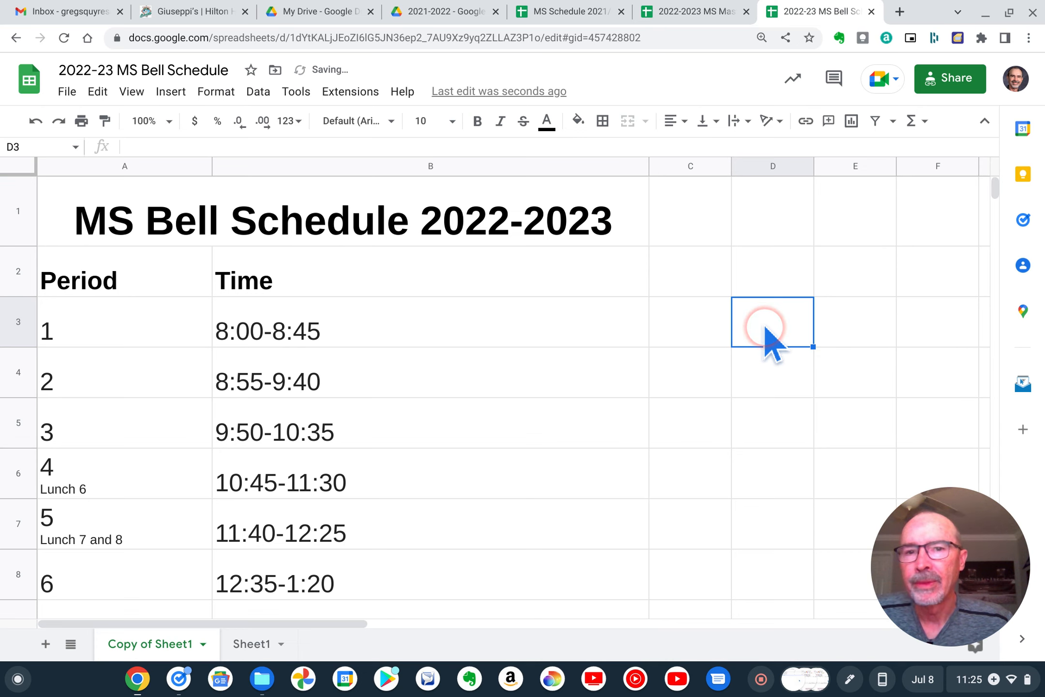
Step: Select the whole schedule table A1:B9, preview how it prints, and return to the sheet
left_click_drag(138, 220, 463, 511)
scroll(756, 482, "up", 2)
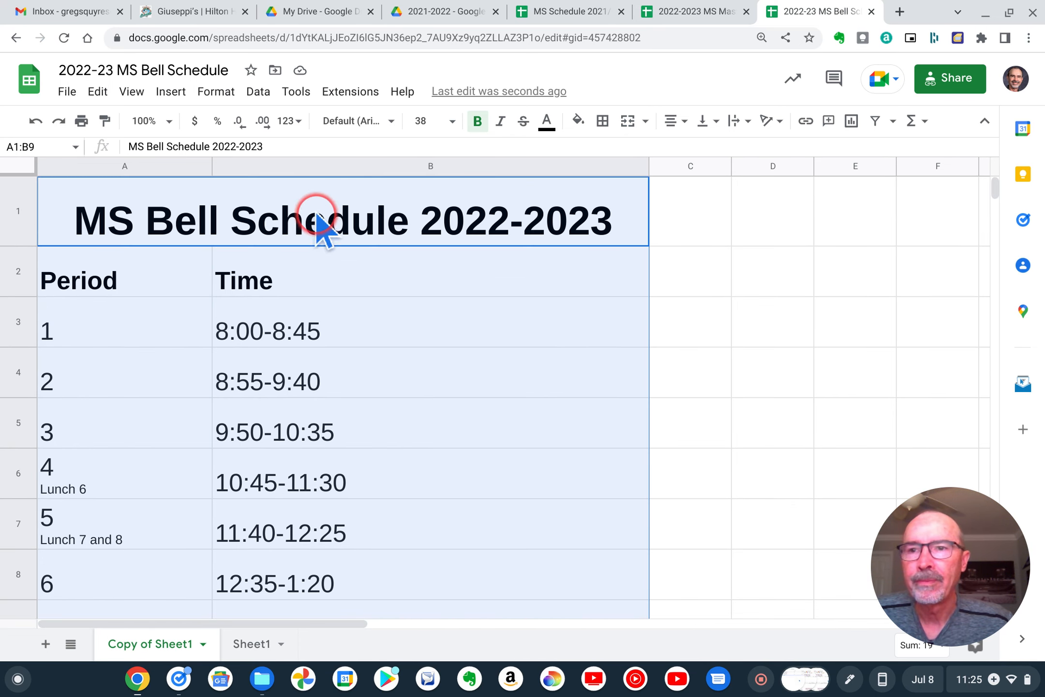
left_click(81, 121)
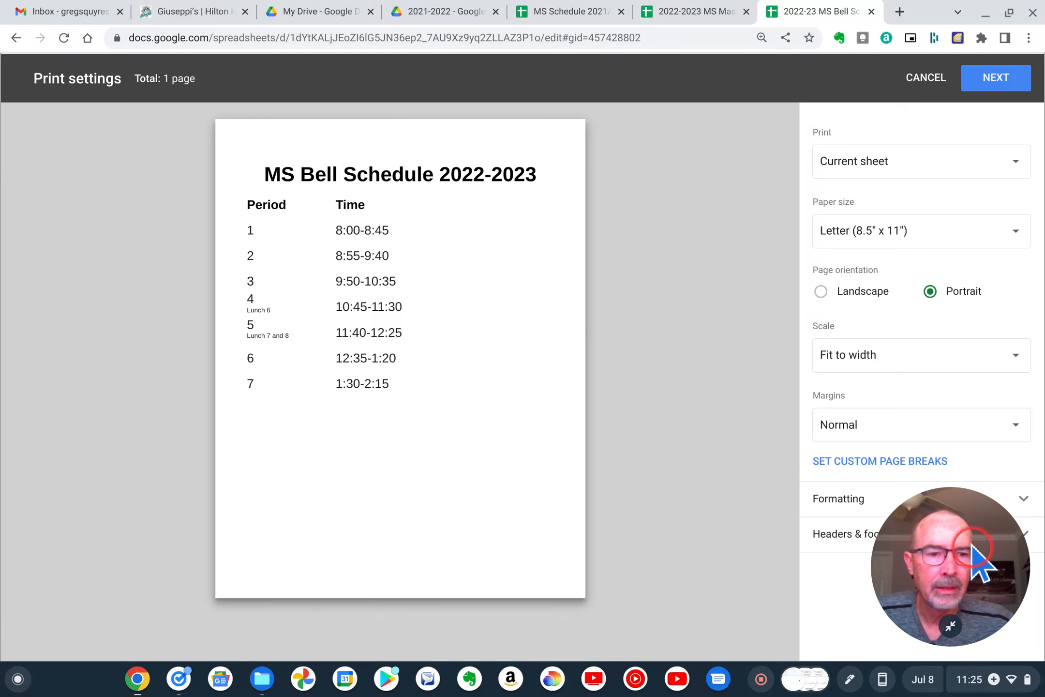
left_click_drag(972, 545, 91, 567)
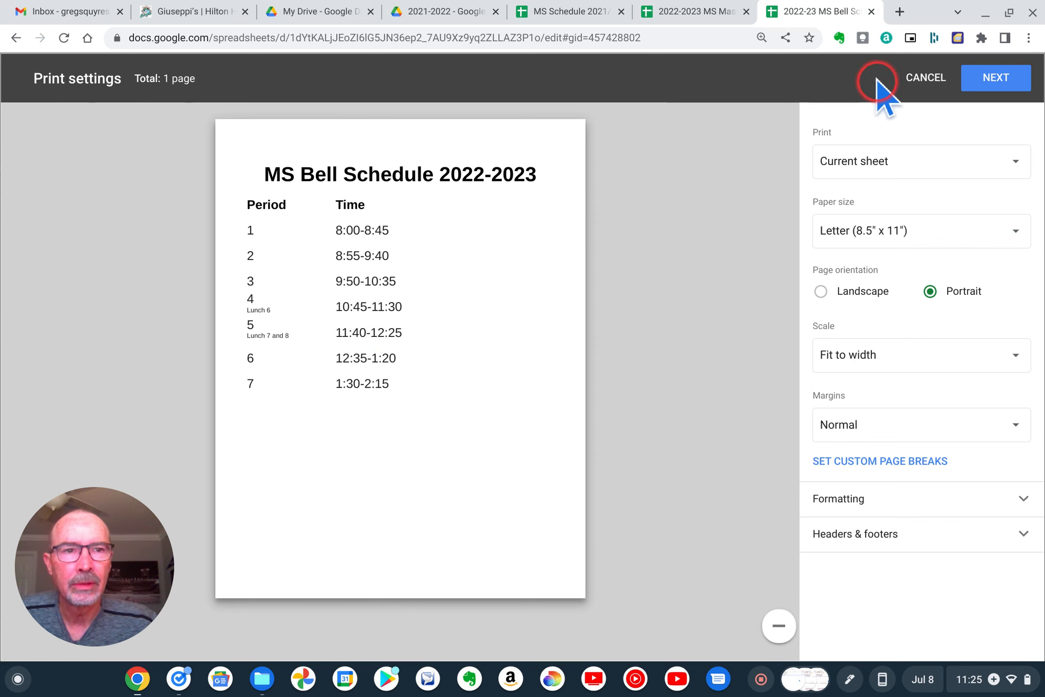
left_click(926, 77)
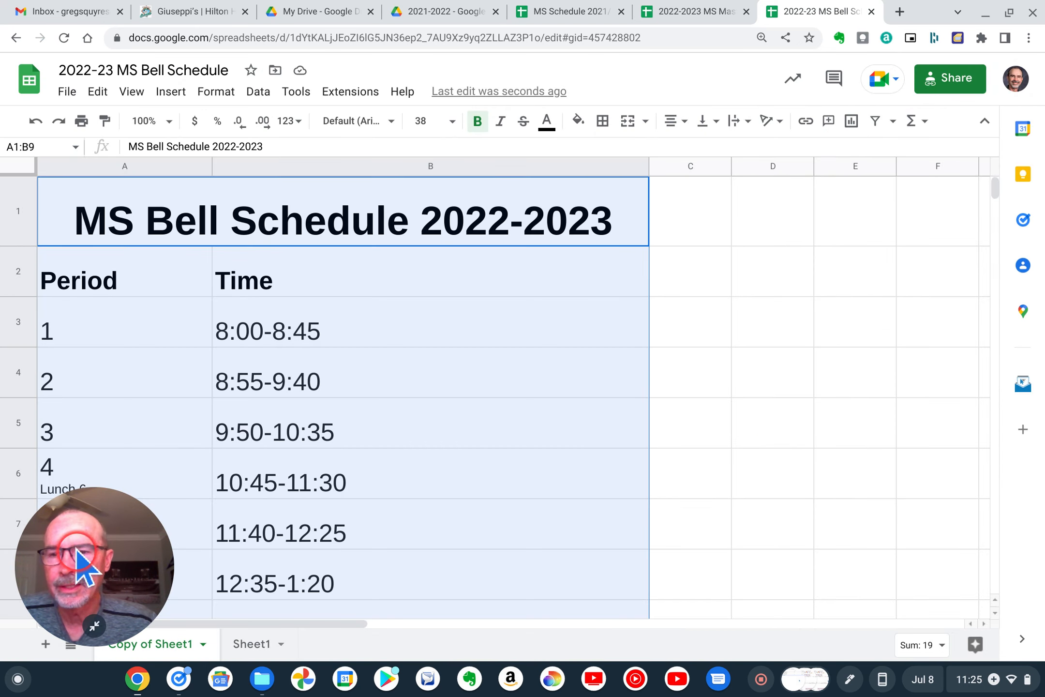
left_click_drag(85, 571, 940, 612)
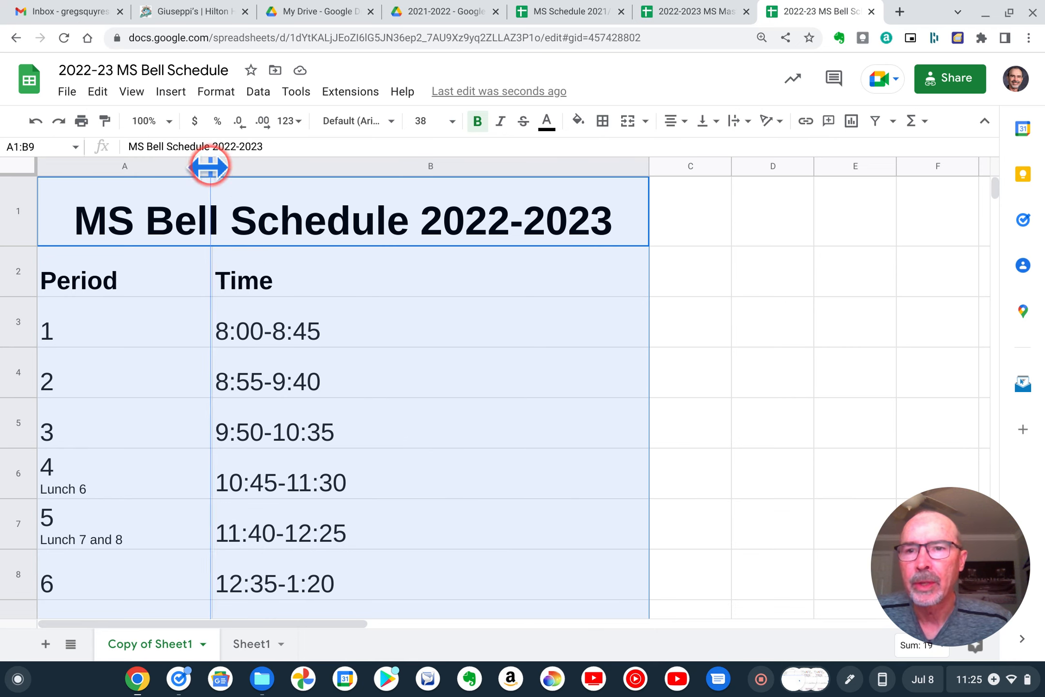
Step: Widen column A and try right-aligning the period cells A2:A9
left_click_drag(210, 167, 327, 176)
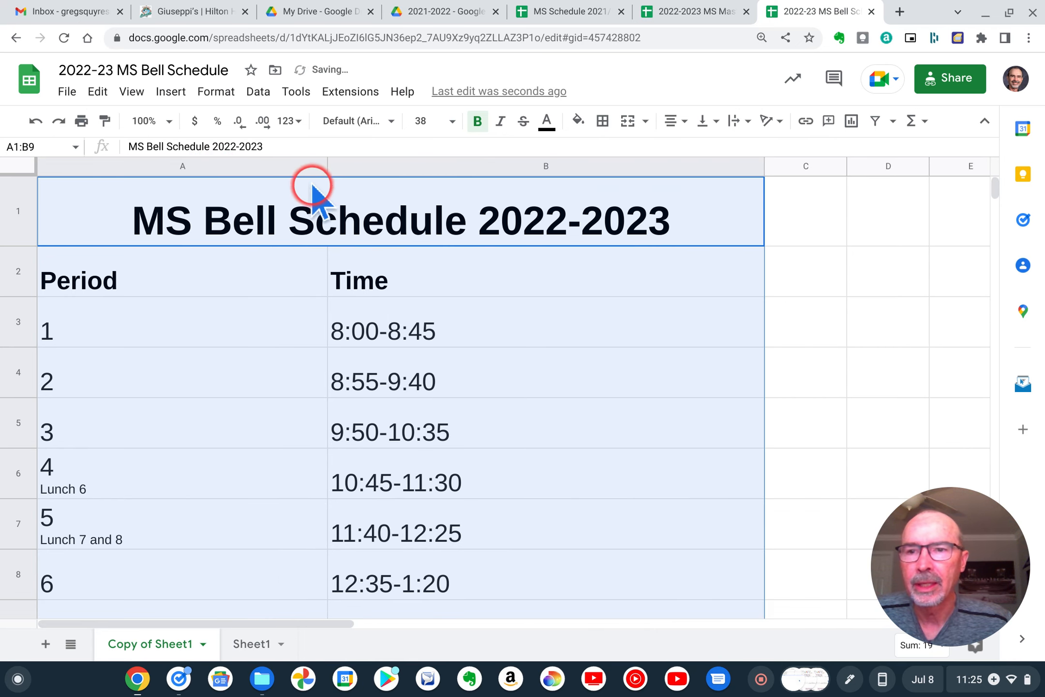
left_click_drag(168, 290, 183, 459)
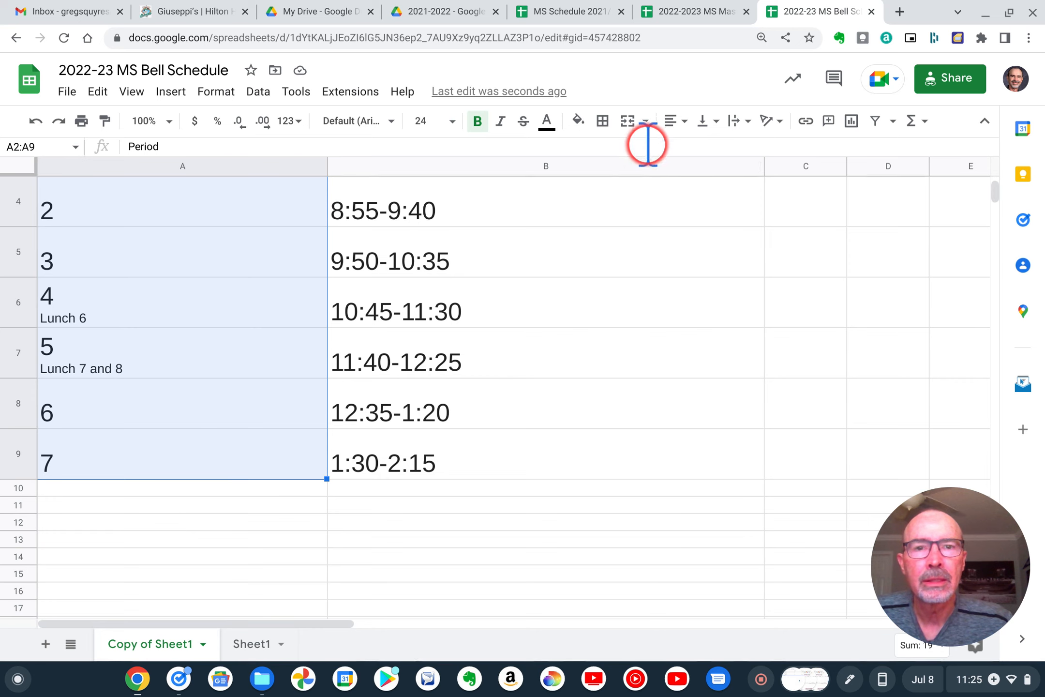
left_click(672, 122)
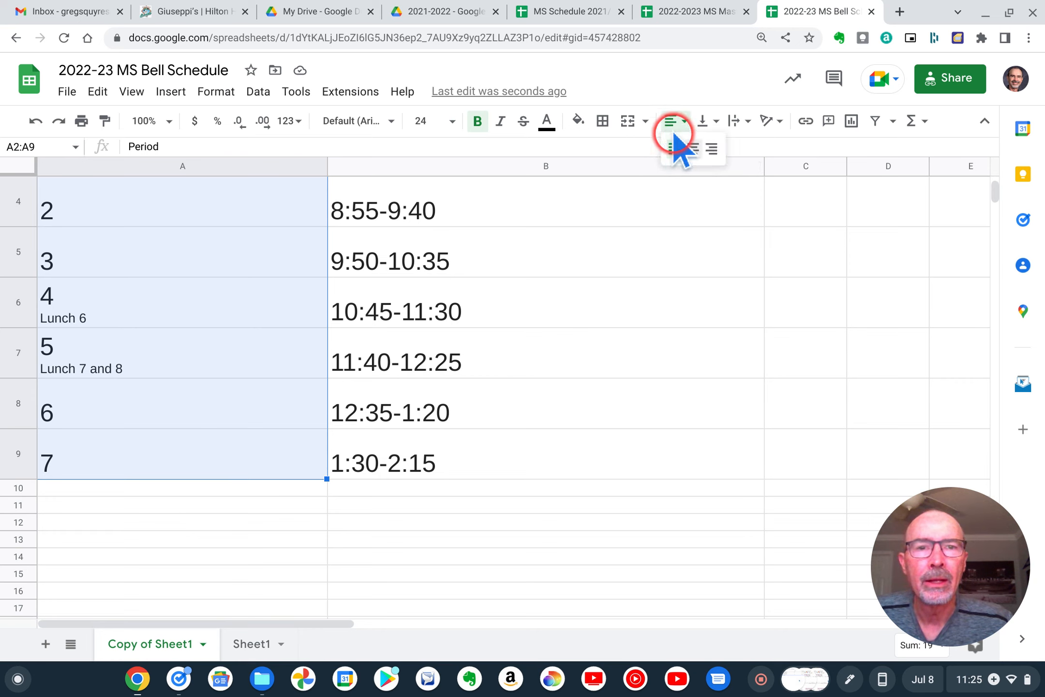
left_click(709, 150)
left_click(687, 322)
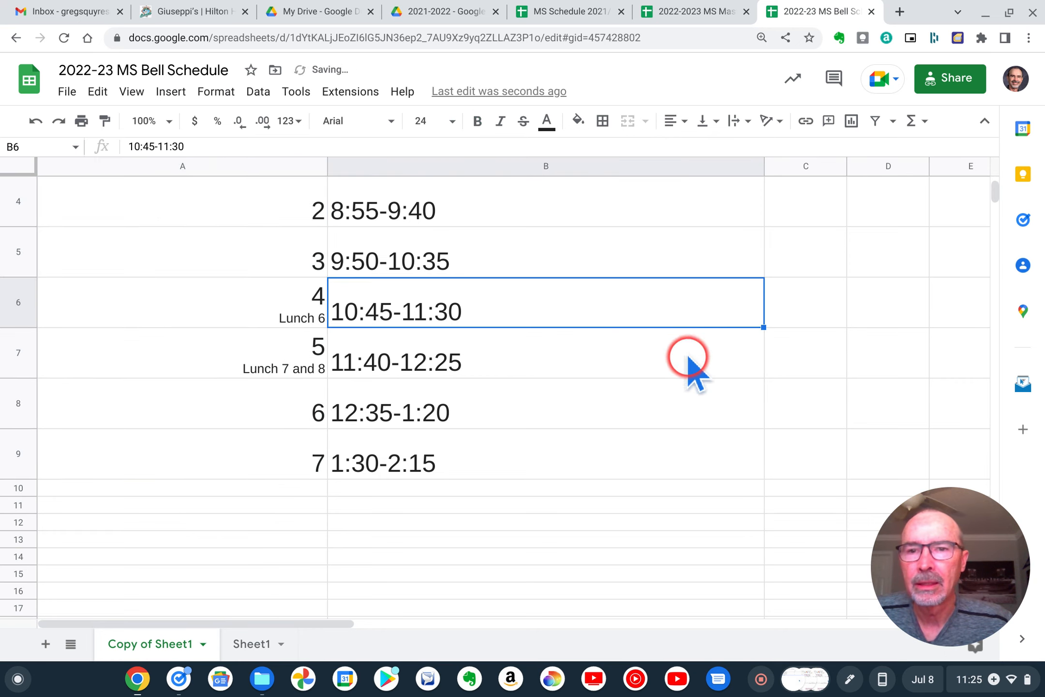
scroll(435, 455, "up", 3)
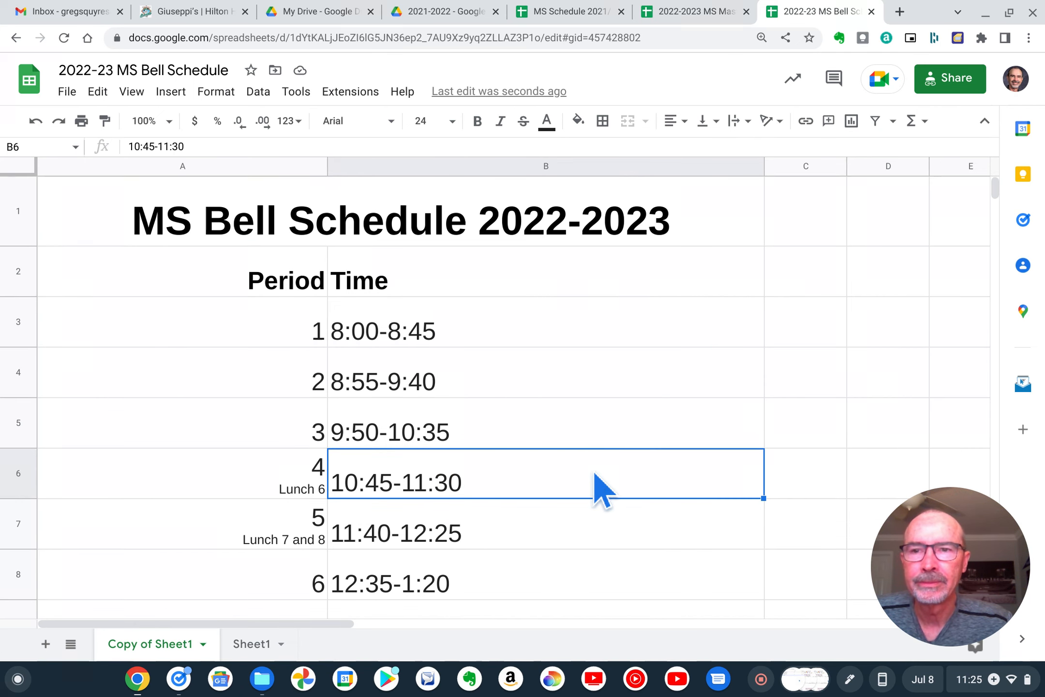
Step: Undo the right alignment of cells A2:A9
left_click(35, 121)
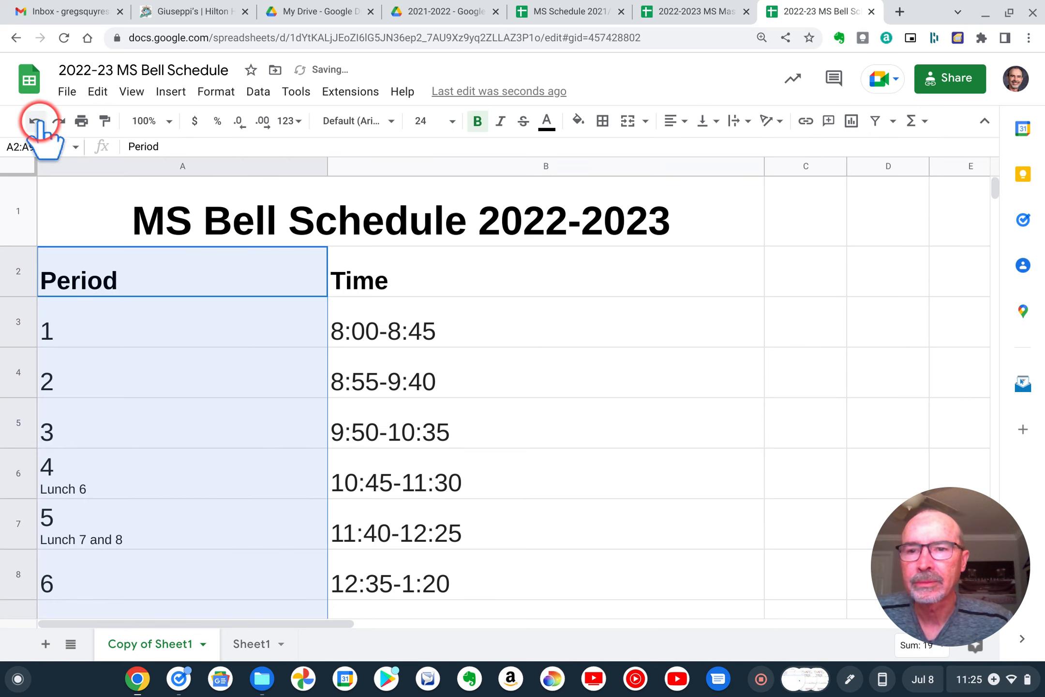
left_click(458, 307)
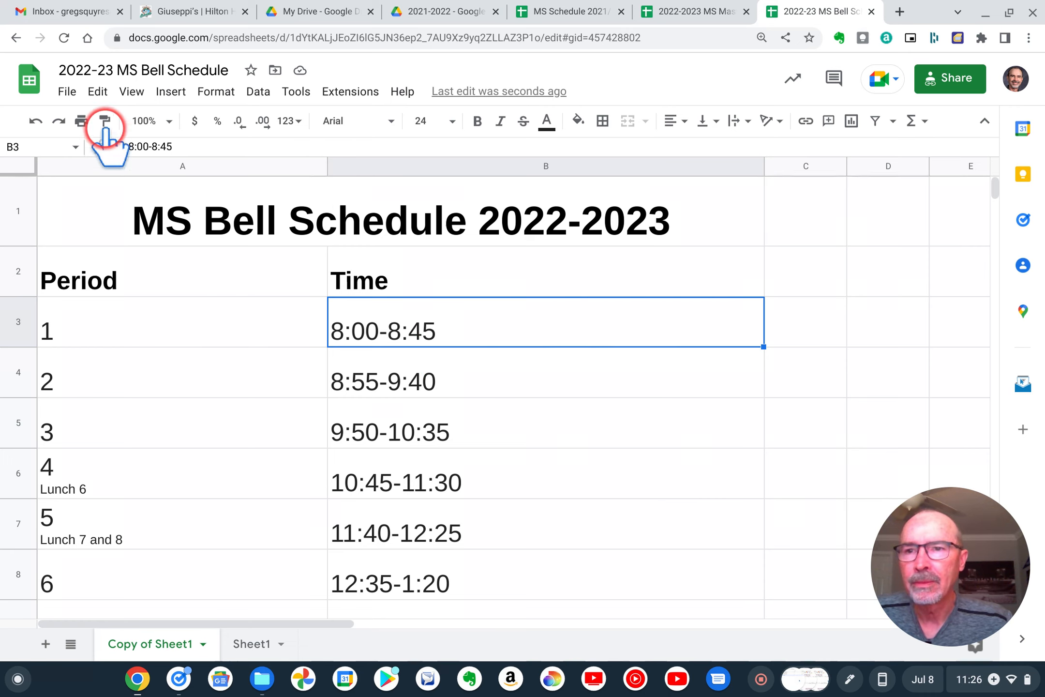
Step: Preview the printed page with the widened column A and return to the sheet
left_click(81, 121)
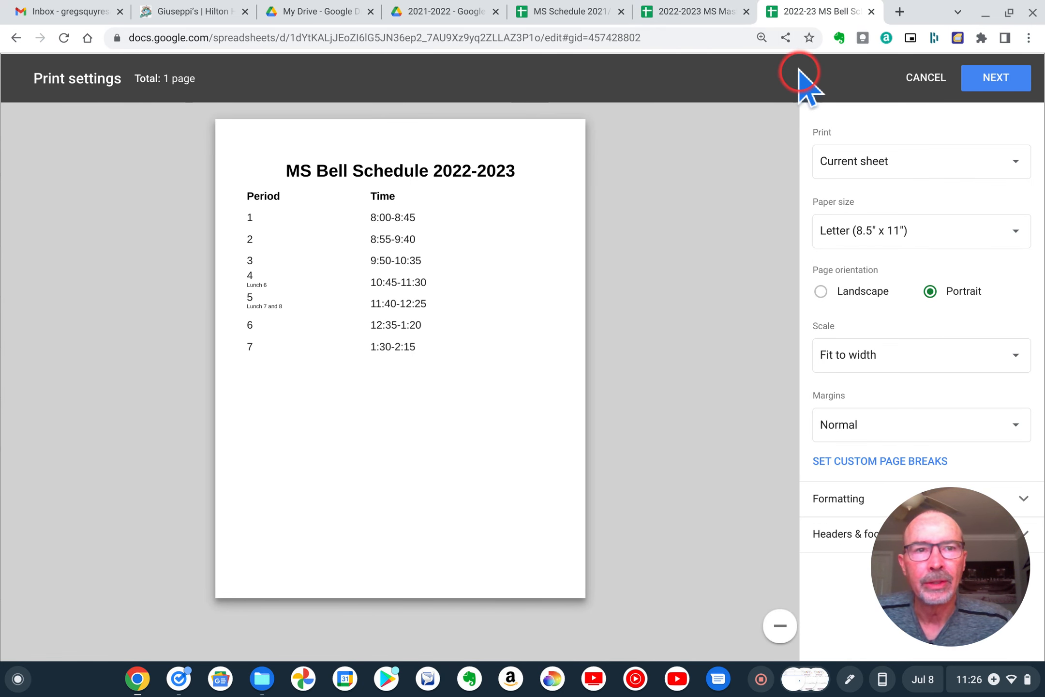
left_click(926, 80)
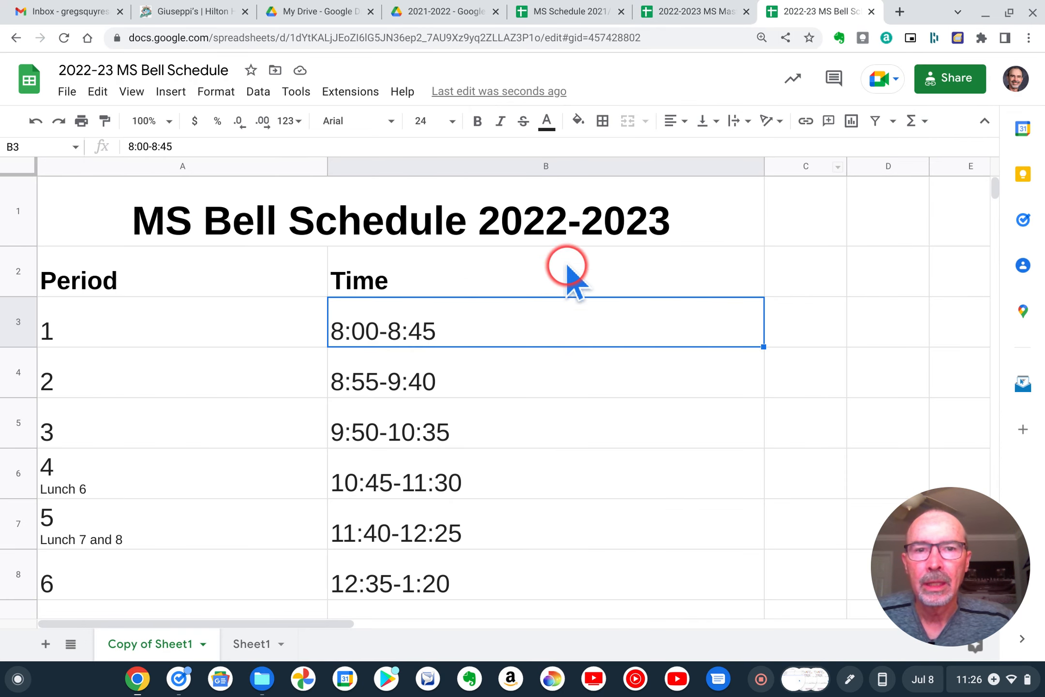
Step: Narrow column A to a little wider than its period entries and reduce column B to about half its width
left_click(594, 257)
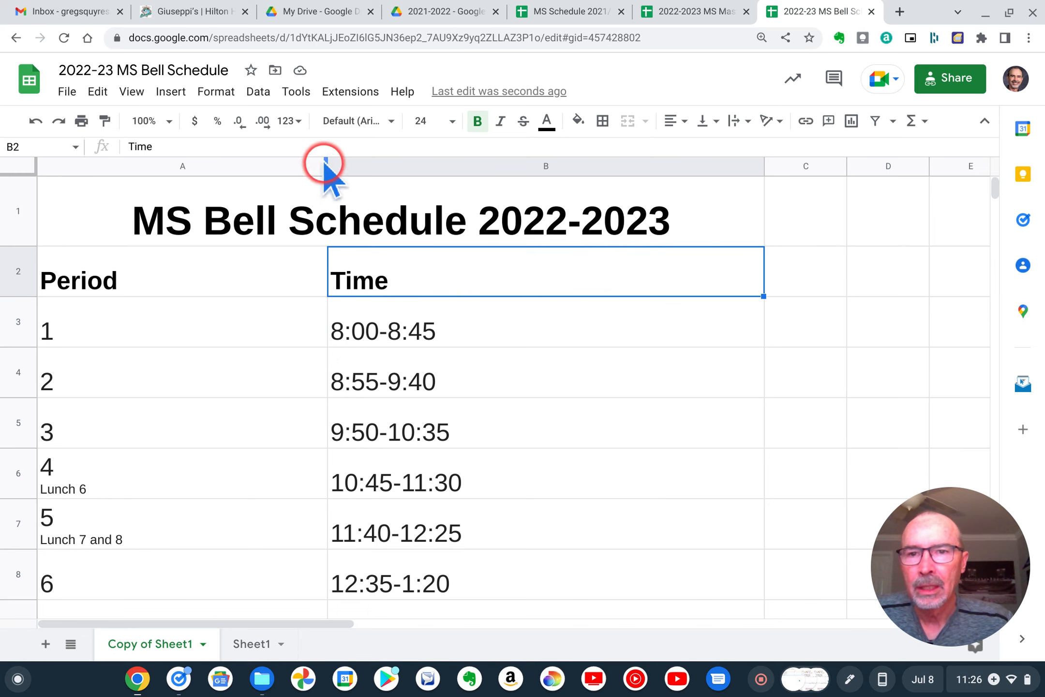
left_click_drag(324, 160, 189, 161)
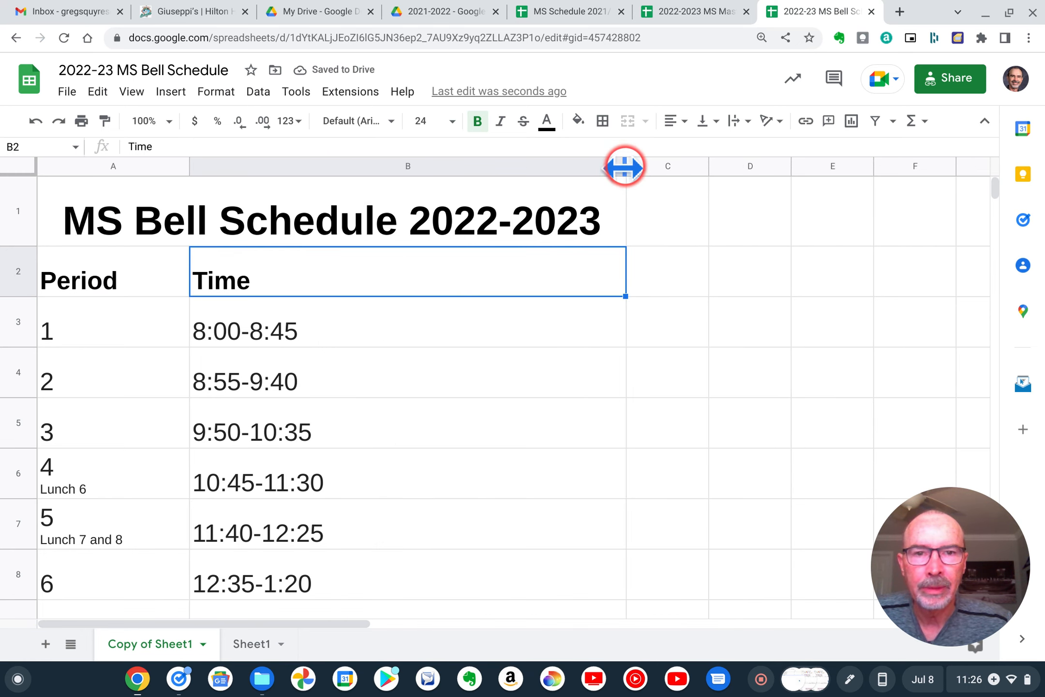
left_click_drag(625, 167, 390, 208)
Step: Reduce the font size of the whole title text in A1:B1 to 24, trying 18 first
left_click(213, 225)
double_click(209, 213)
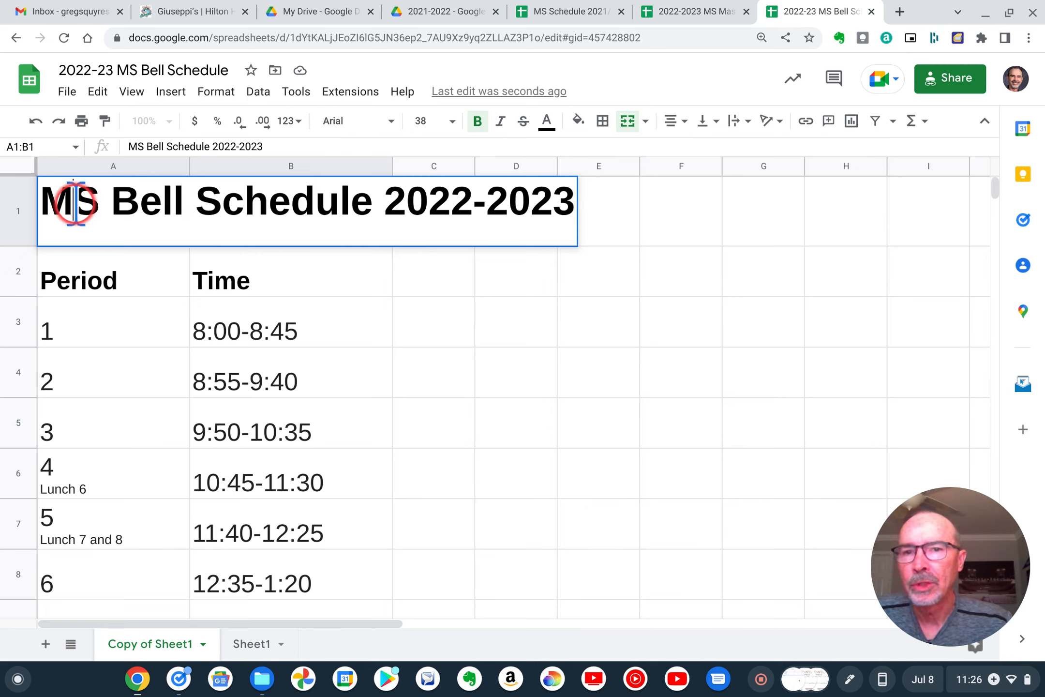
left_click_drag(52, 202, 566, 221)
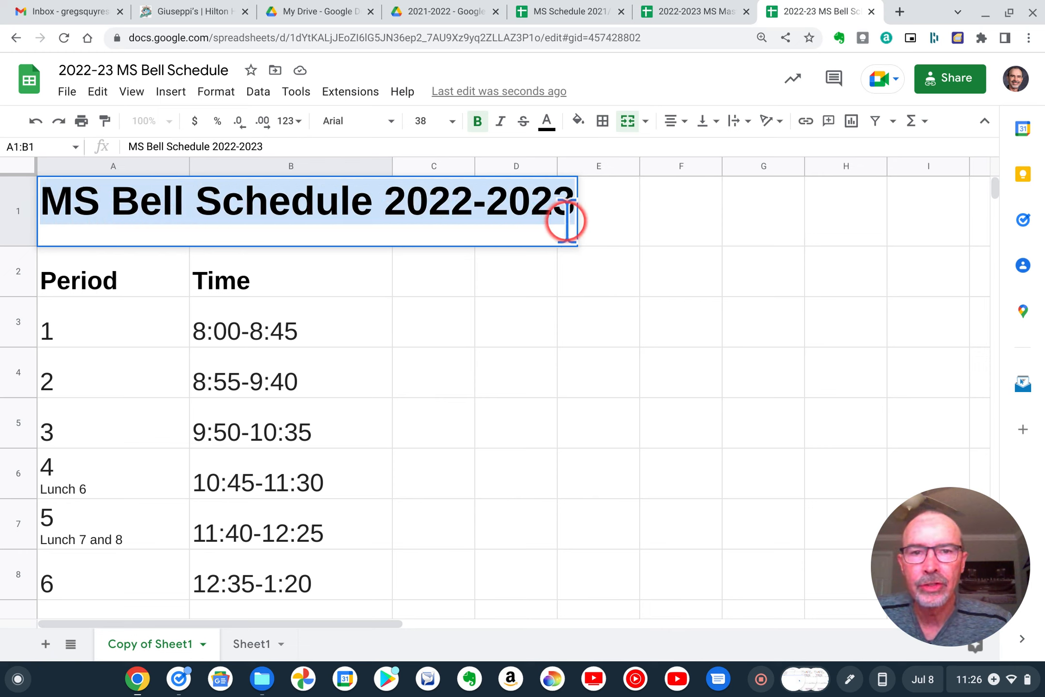
left_click(434, 121)
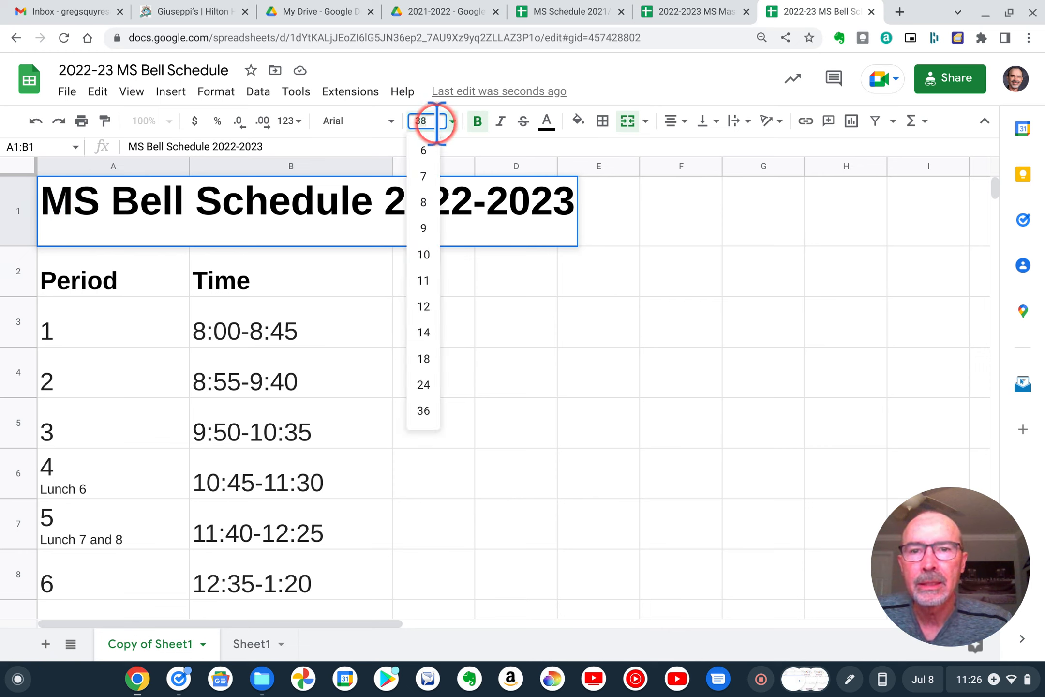
left_click(424, 358)
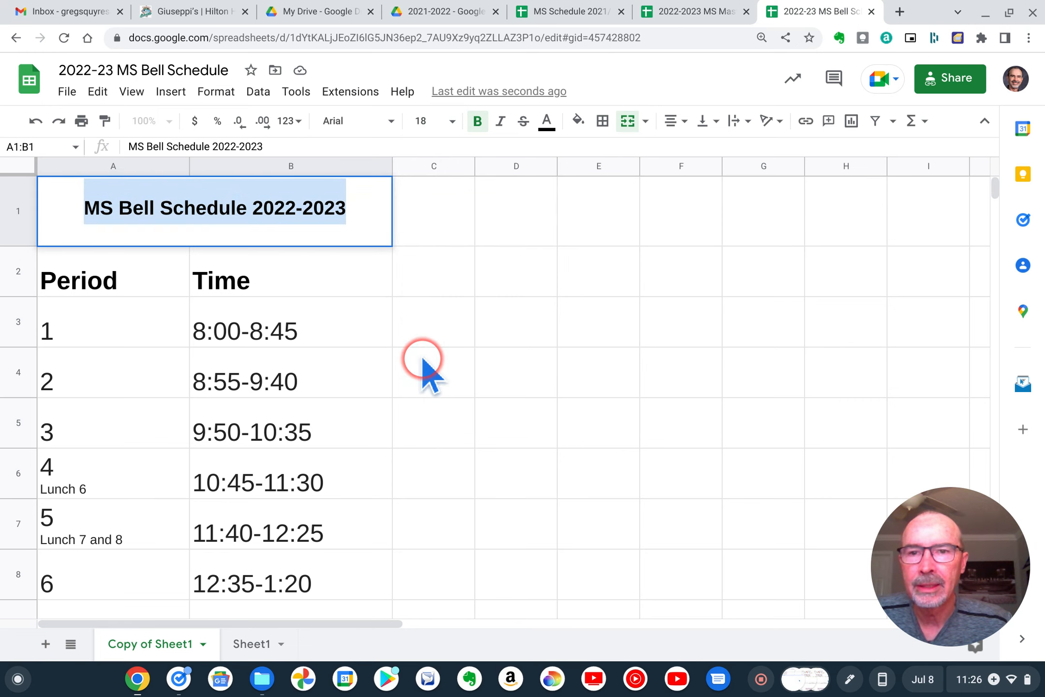
left_click(424, 121)
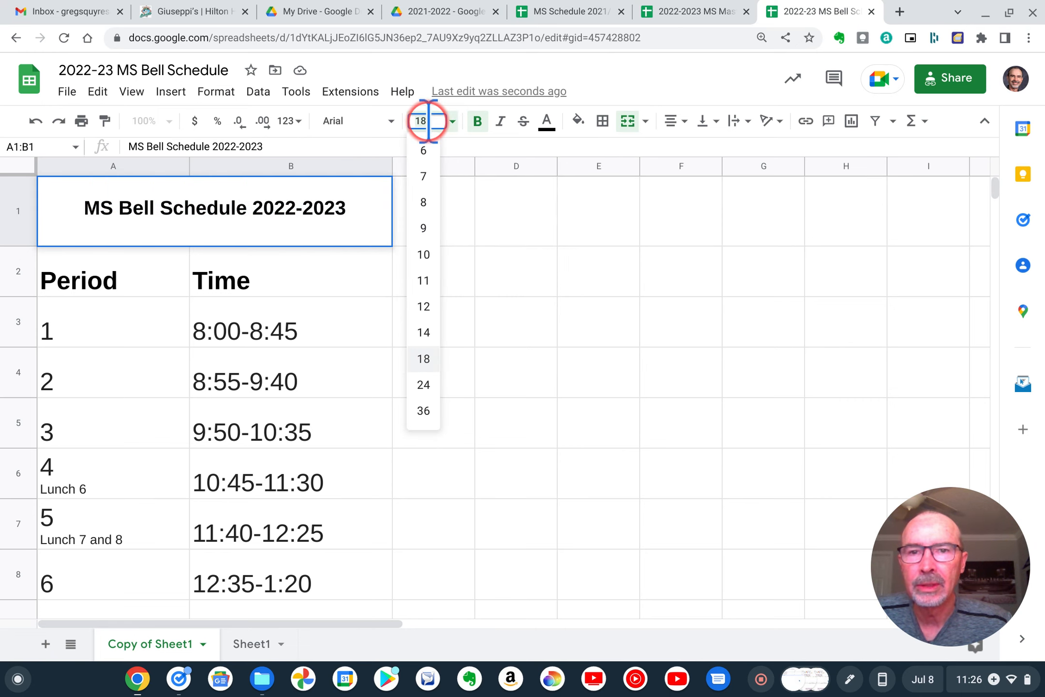
left_click(428, 384)
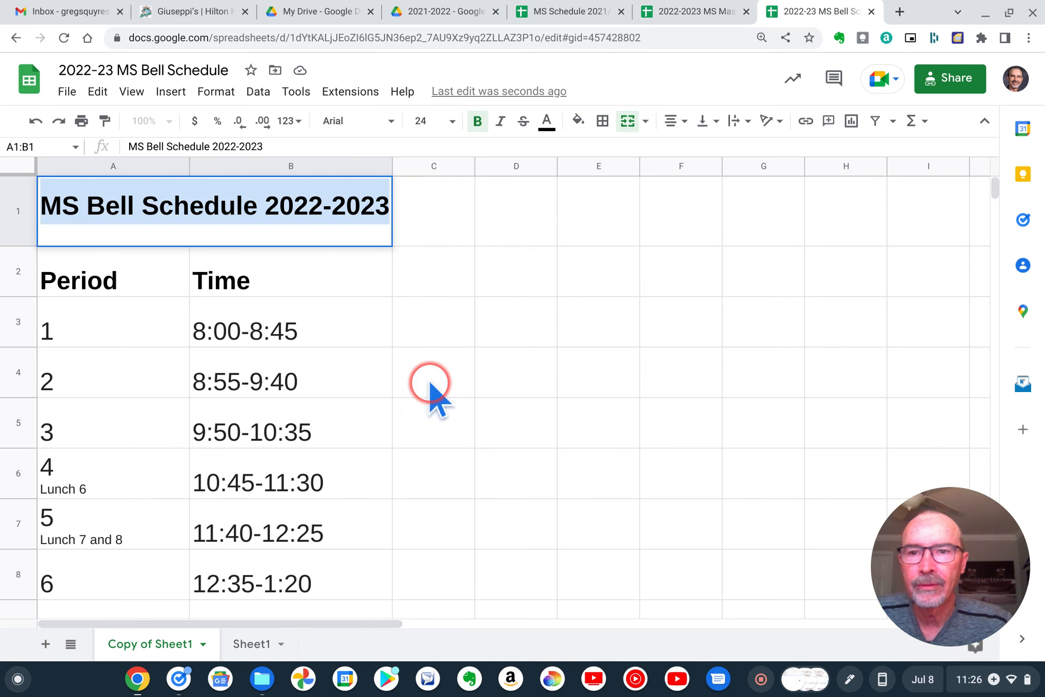
left_click(495, 333)
Step: Set the font size of the "Period" and "Time" headers in A2:B2 to 18
left_click(108, 280)
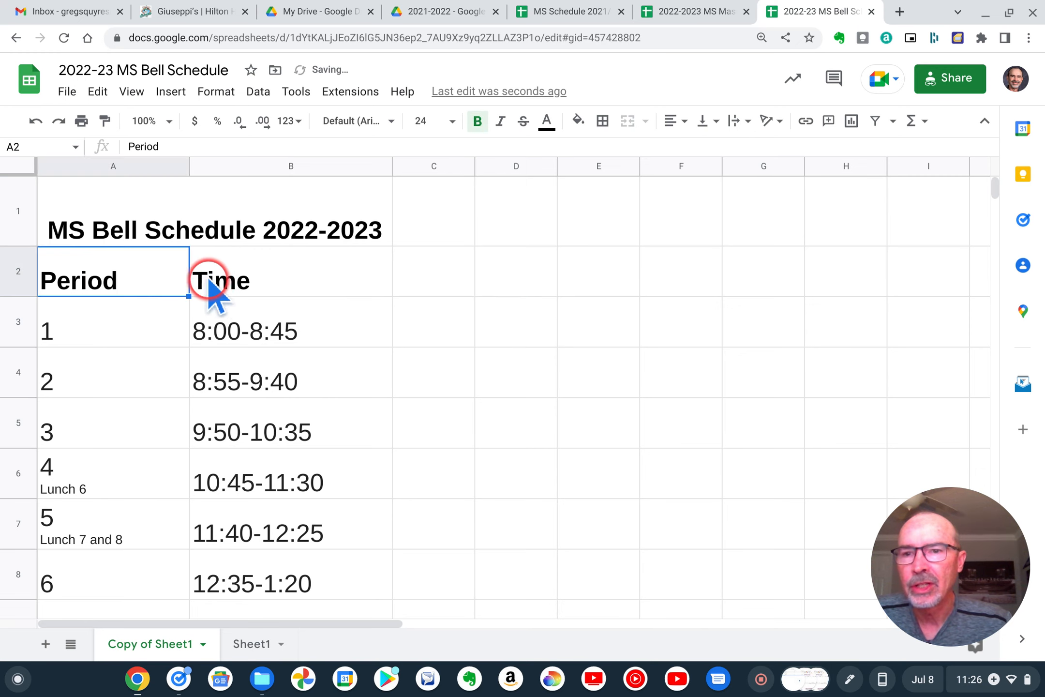
left_click(228, 285)
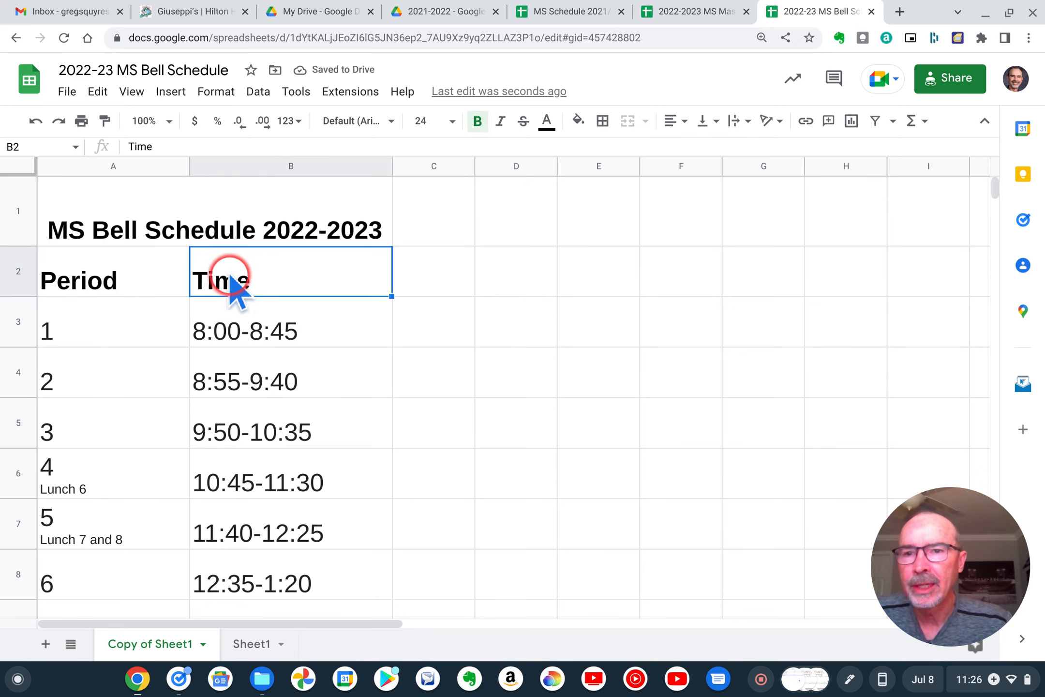
left_click(129, 273, "shift")
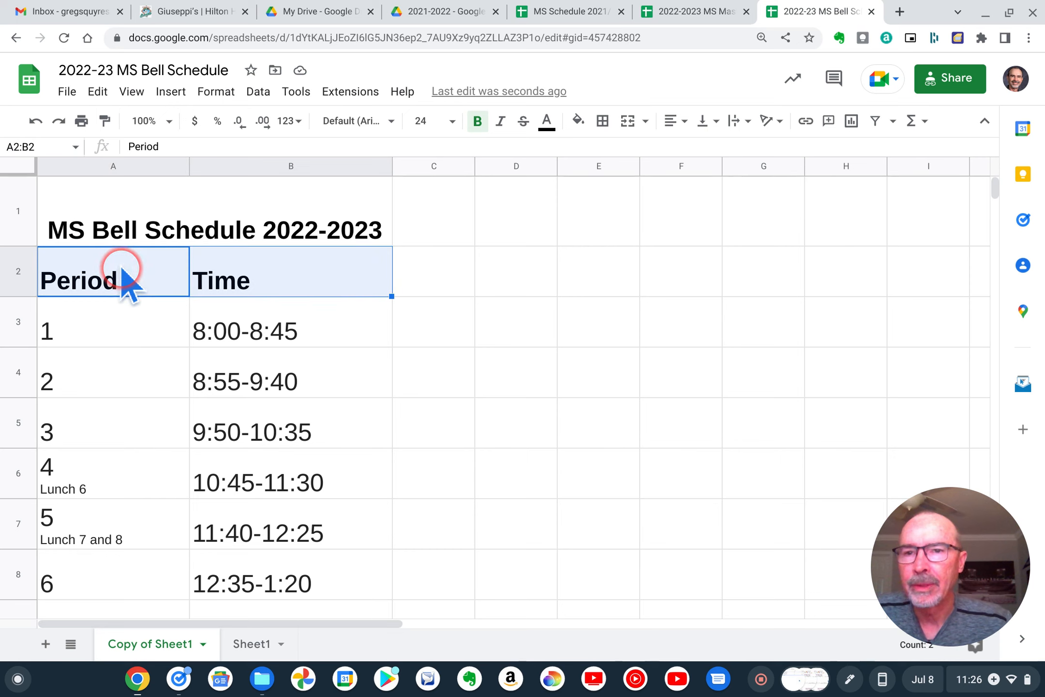
left_click(451, 124)
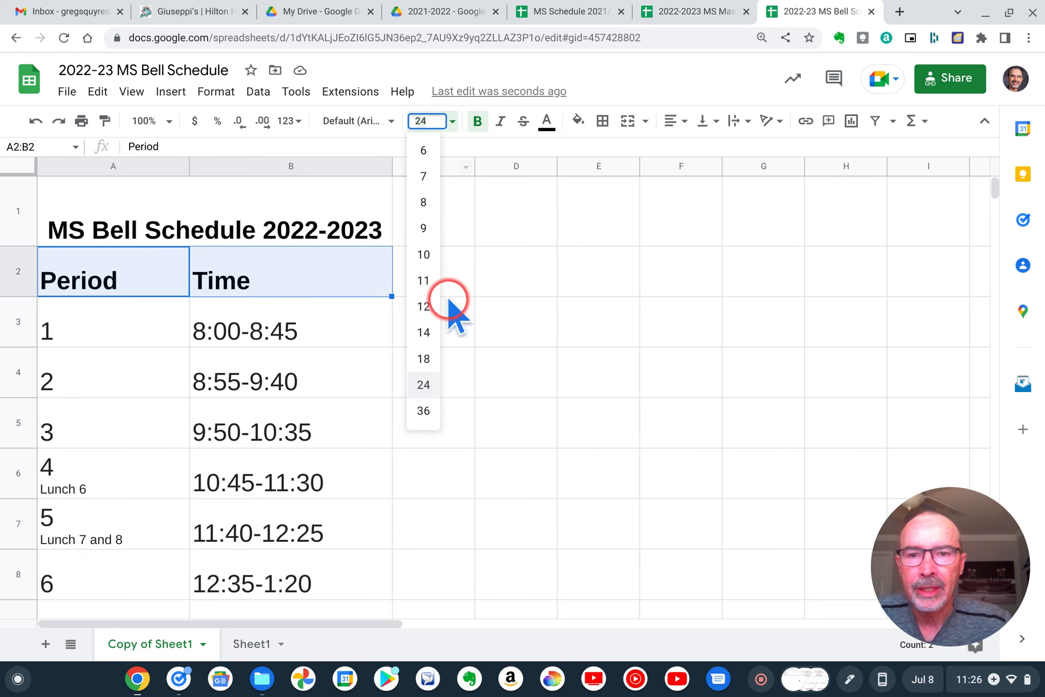
left_click(426, 359)
left_click(435, 358)
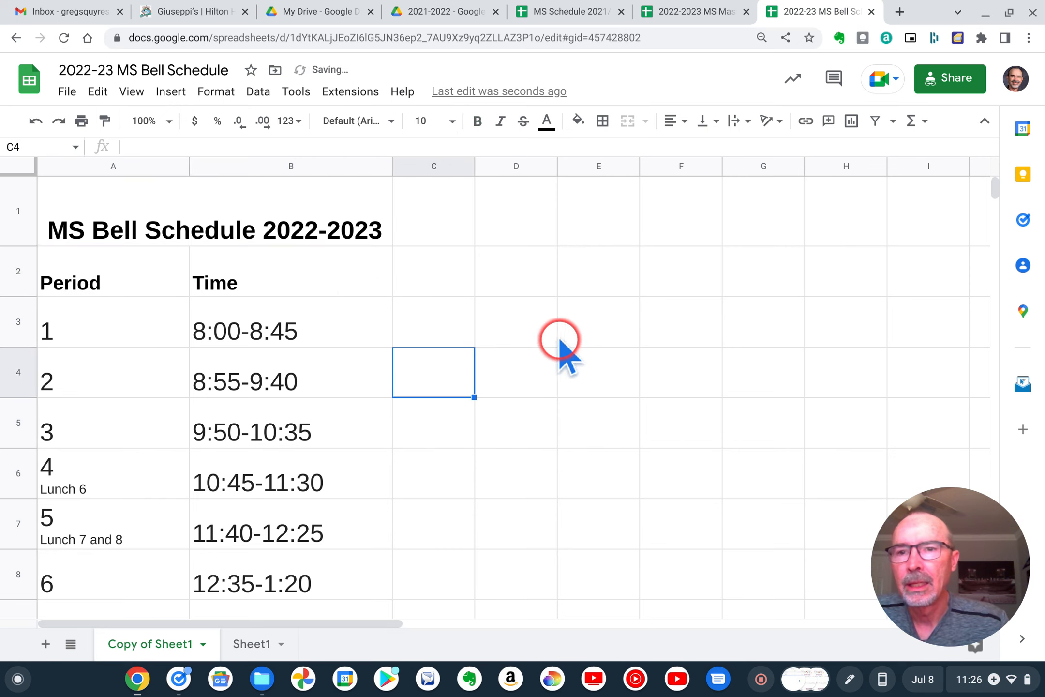
Step: Select the whole schedule table A1:B9 and open its print settings
scroll(682, 400, "down", 3)
scroll(686, 396, "up", 3)
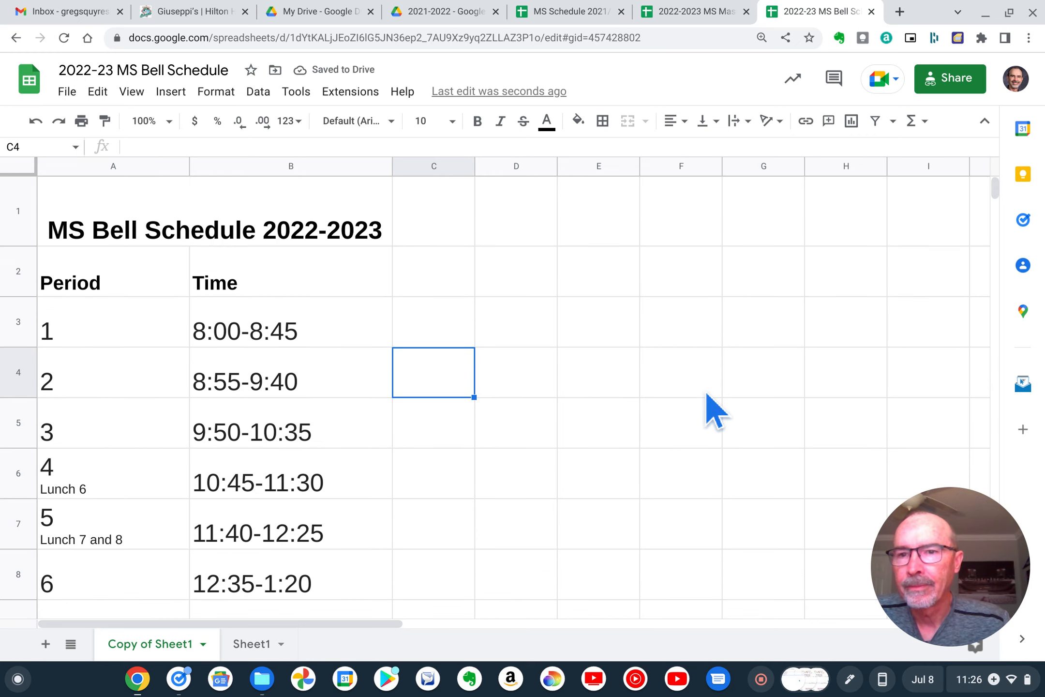
left_click_drag(107, 216, 275, 529)
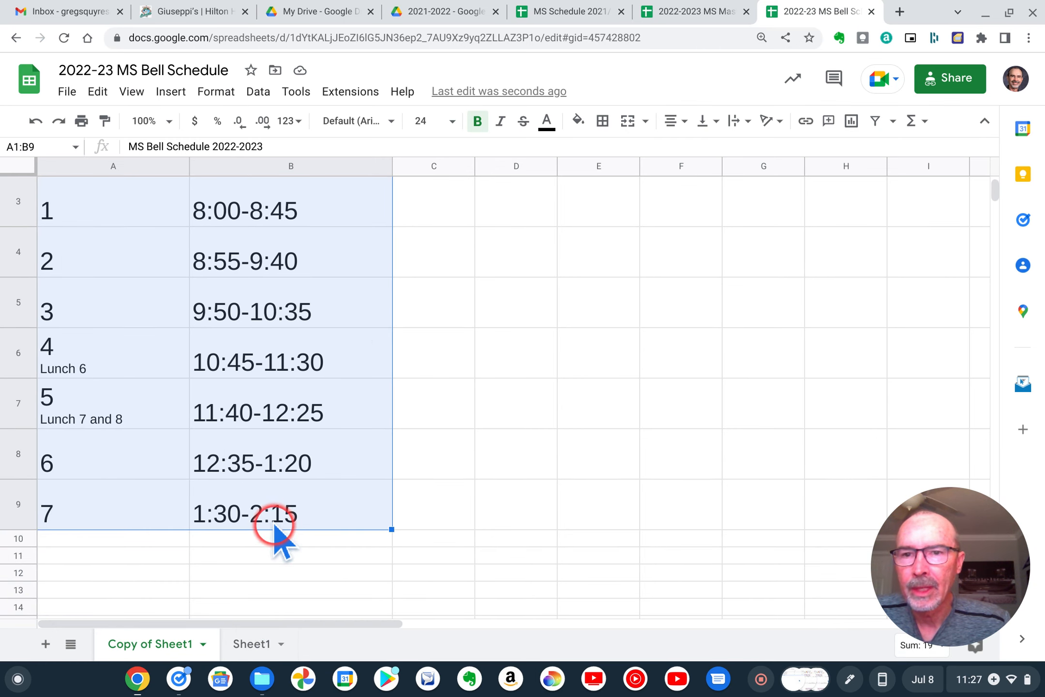
left_click(80, 121)
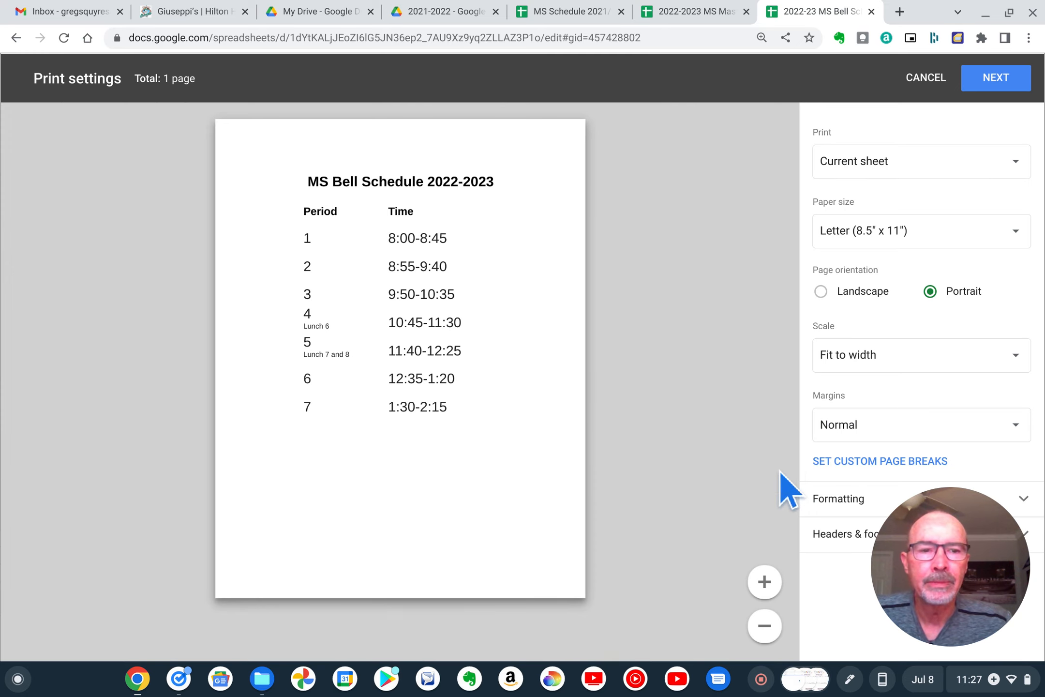
left_click_drag(926, 560, 83, 576)
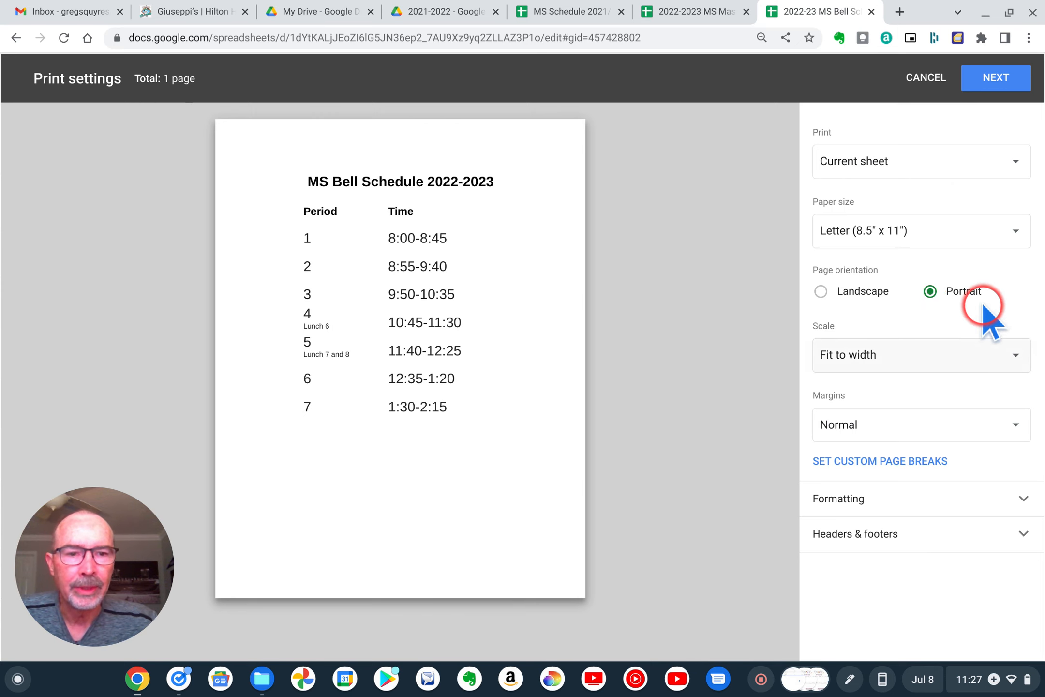
Step: Preview the printout with gridlines, switch them off again, and exclude notes from the printed page
left_click(945, 496)
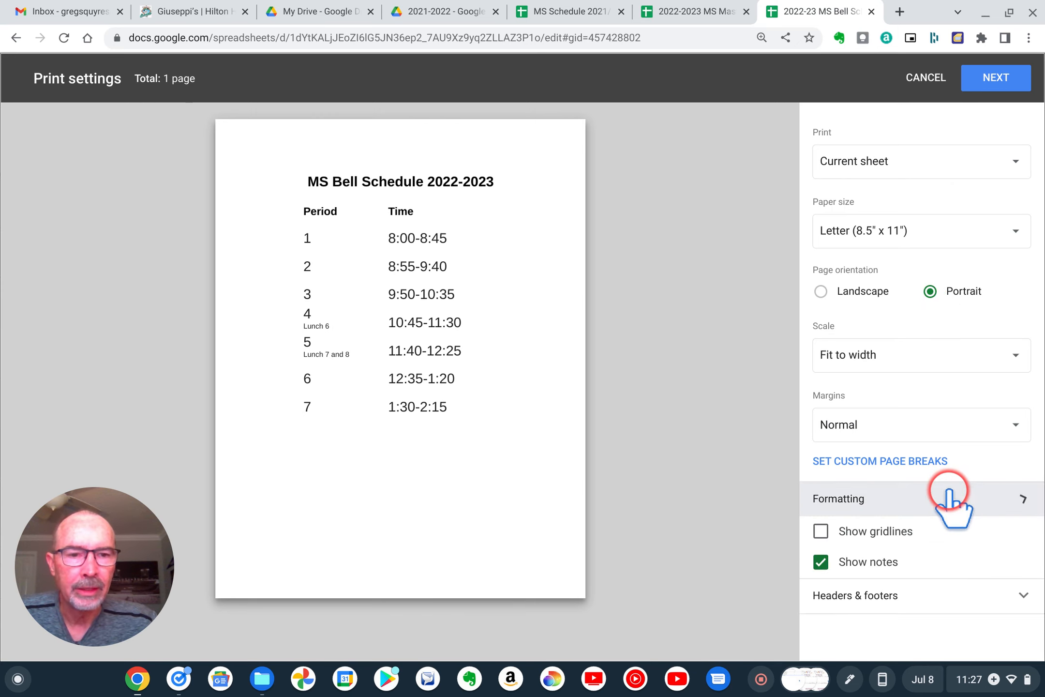
left_click(821, 530)
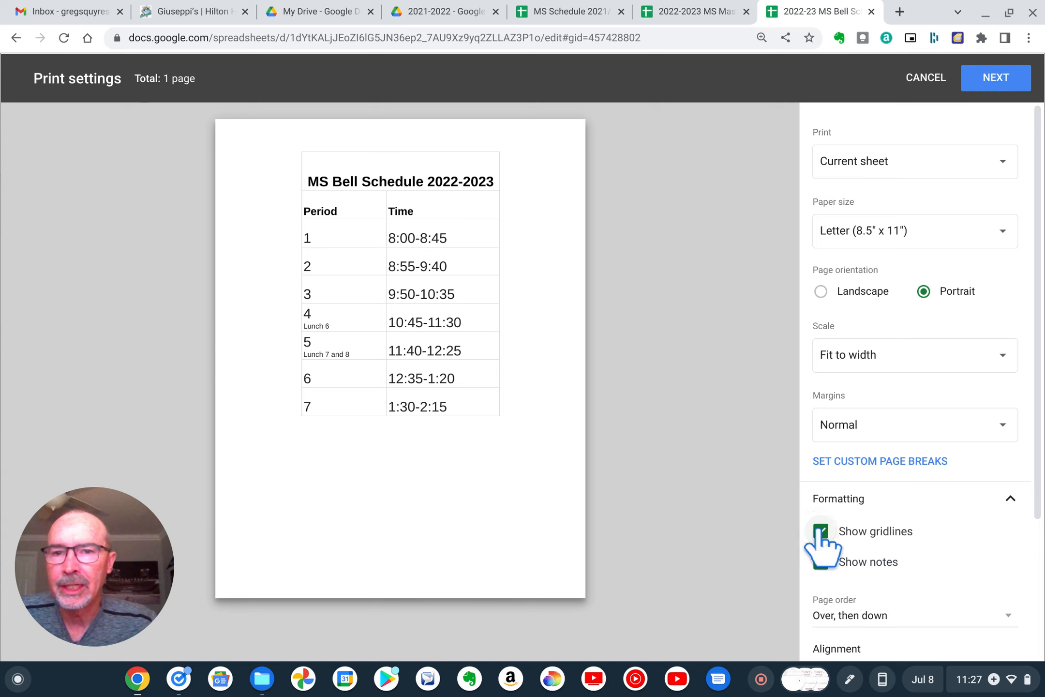
left_click(821, 532)
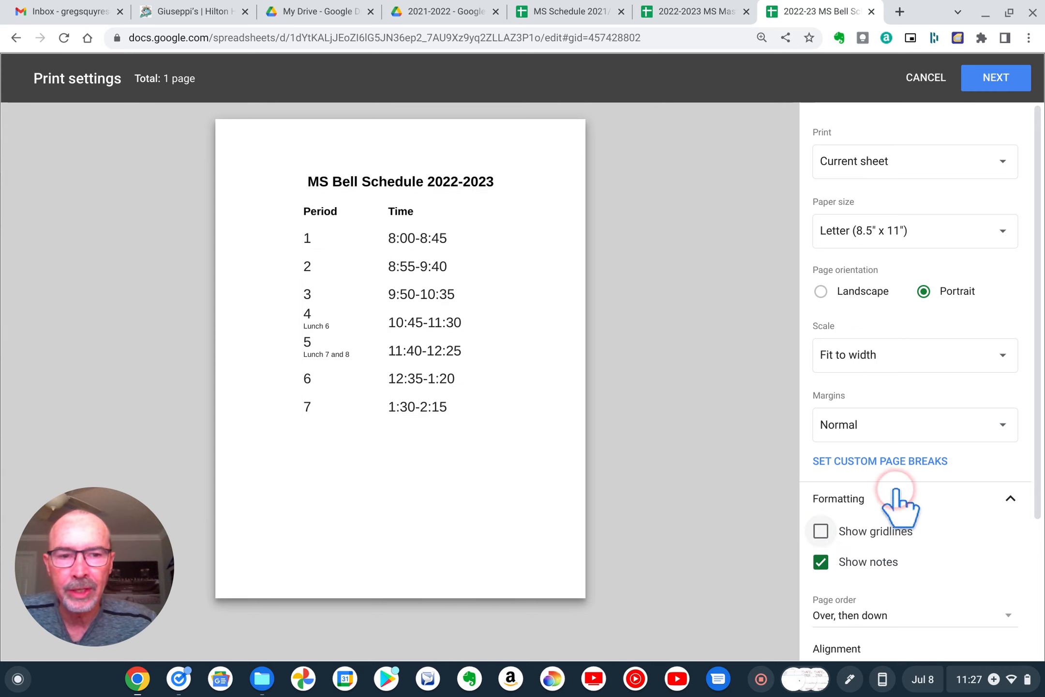
left_click(818, 564)
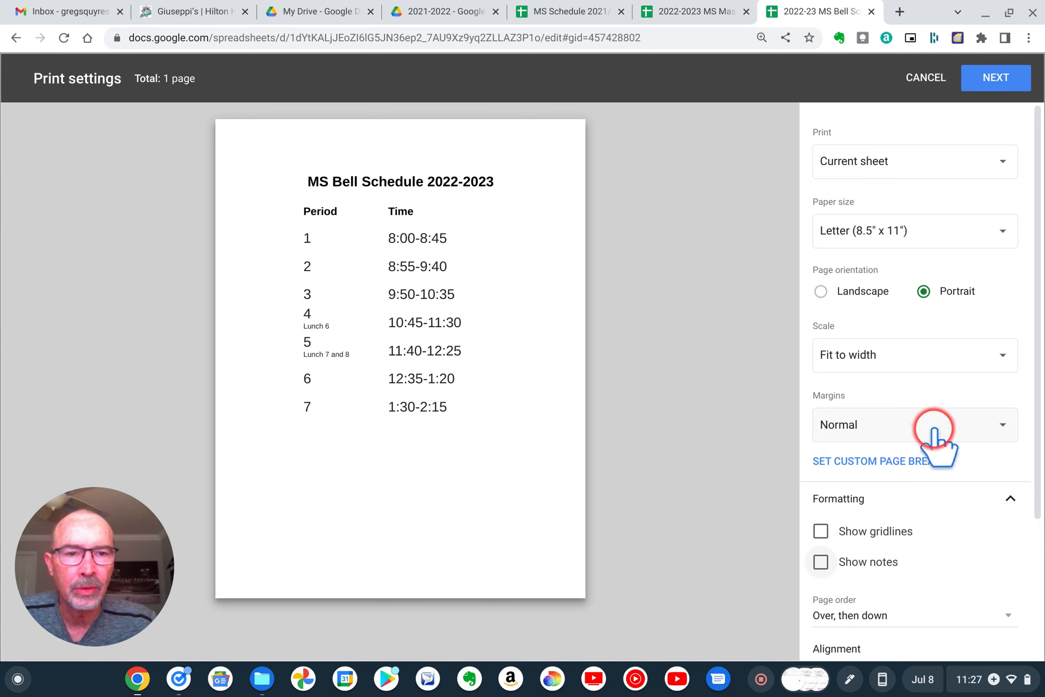
Step: Set the print scale to fit to page, preview the schedule in landscape, and return the orientation to portrait
left_click(978, 351)
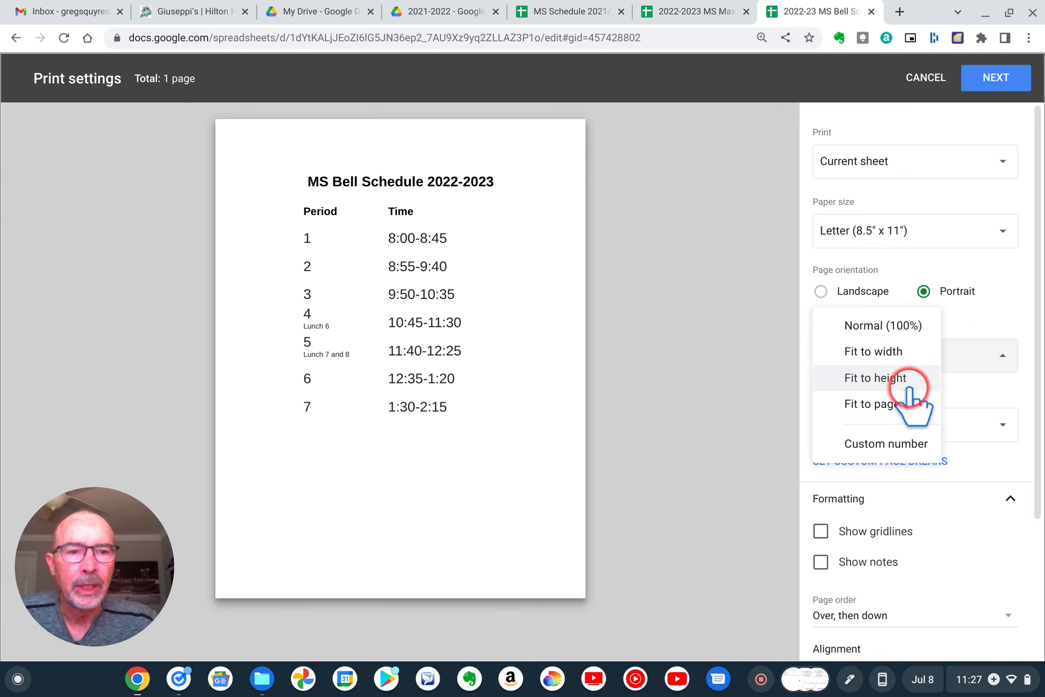
left_click(895, 406)
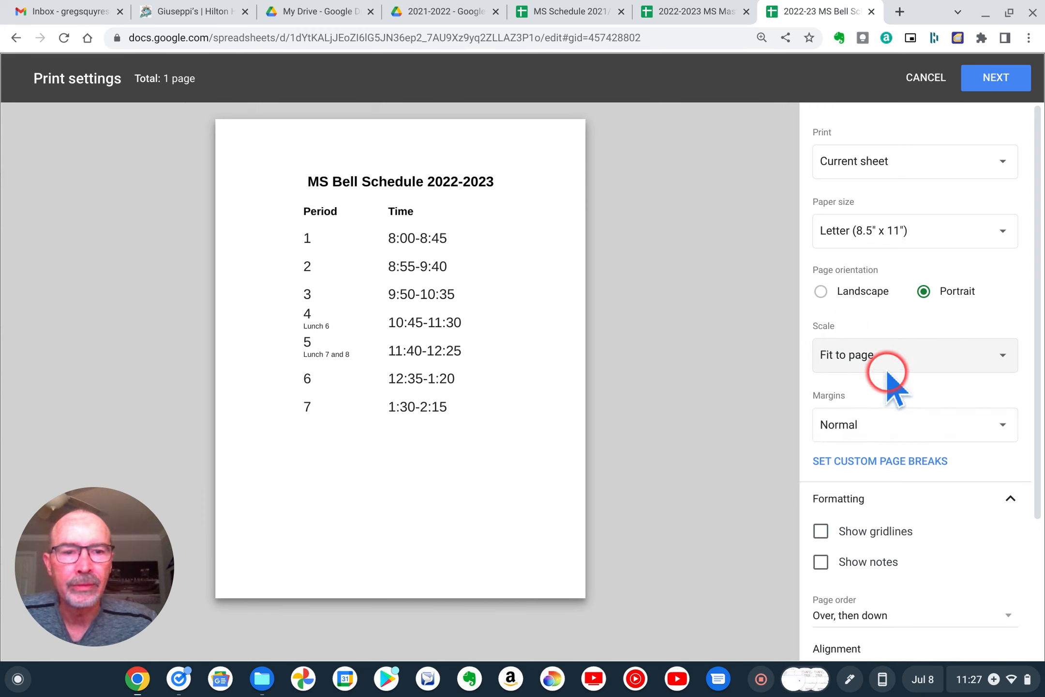
left_click(821, 291)
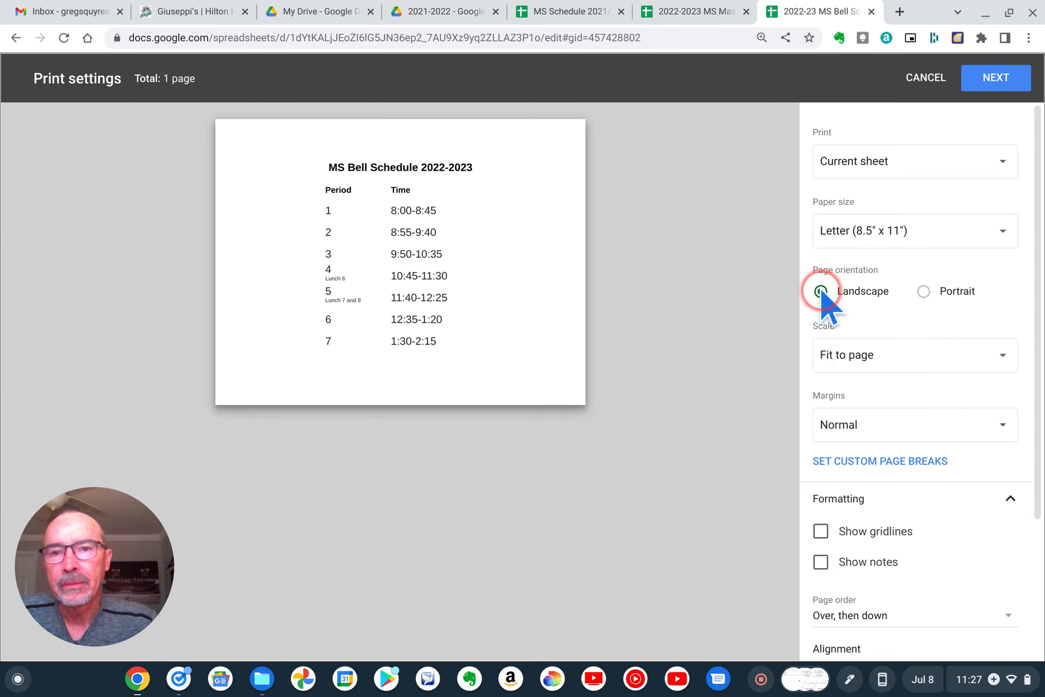
left_click(924, 291)
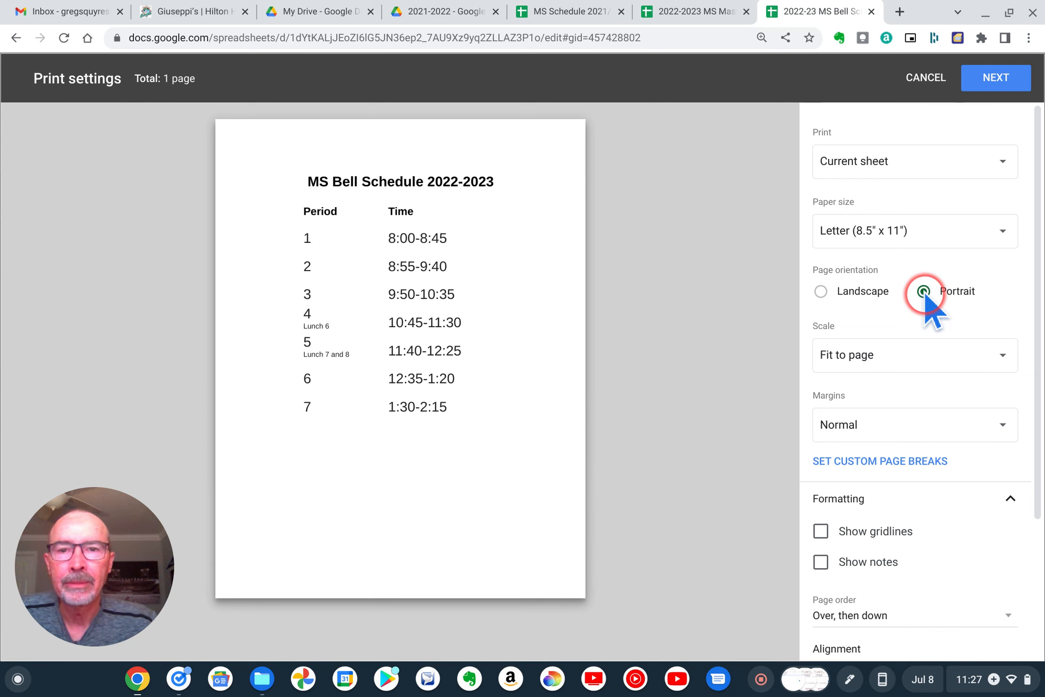
scroll(955, 431, "down", 4)
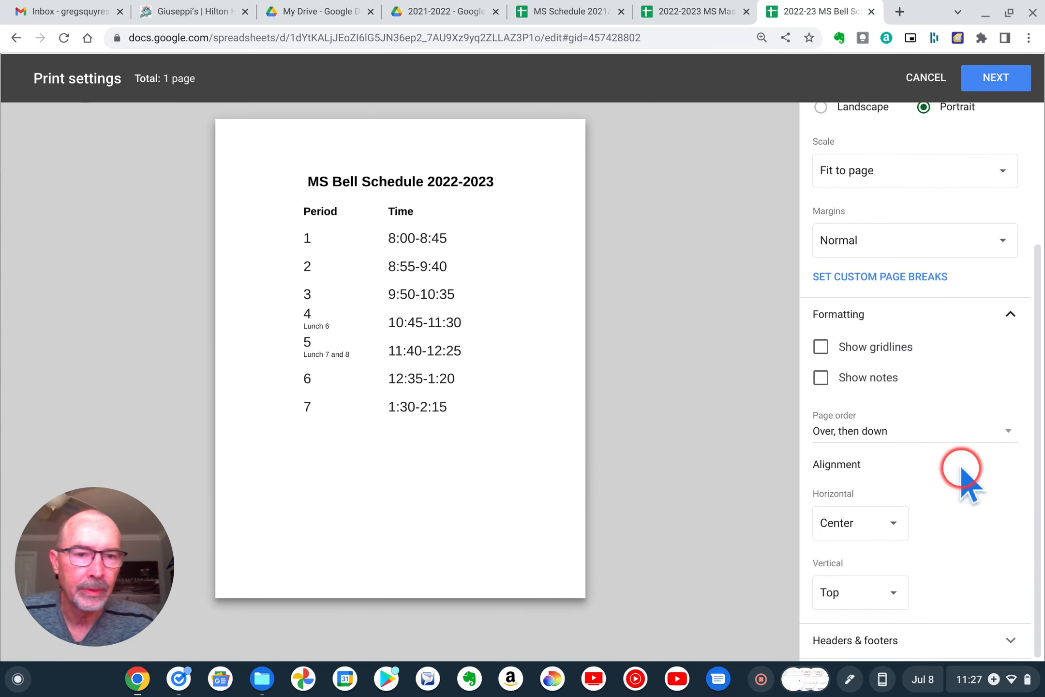
scroll(965, 484, "up", 4)
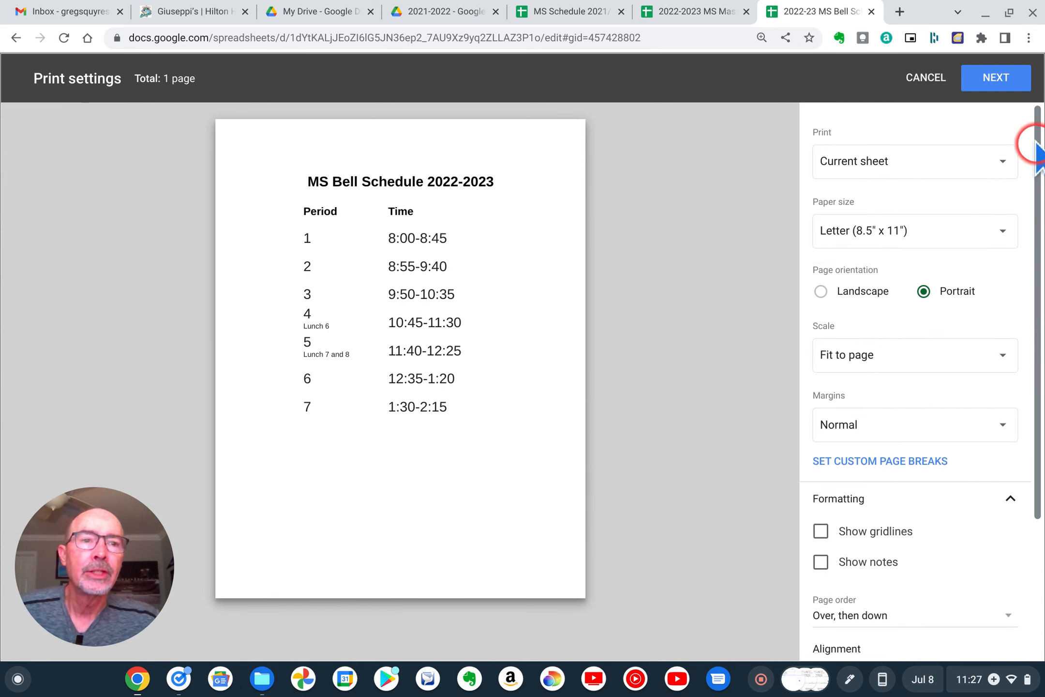